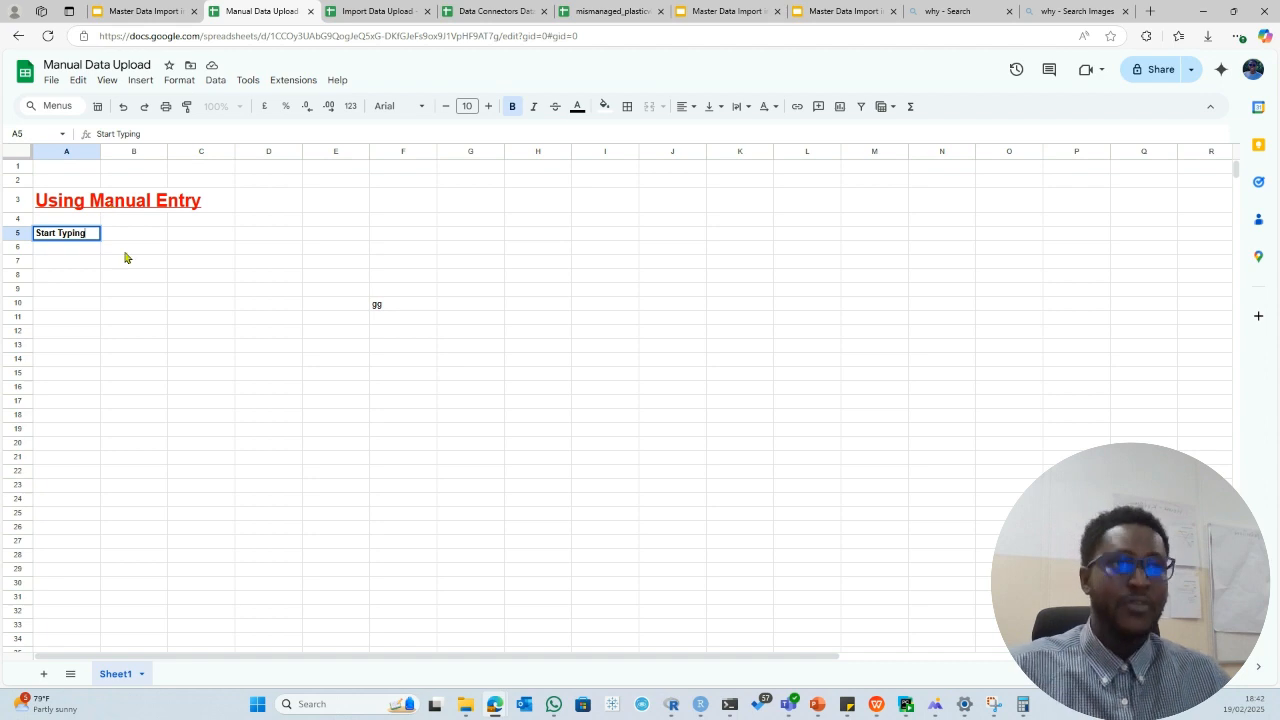
Finish the "Start Typing" entry in A5, then copy columns A to E of the mismanaged_plasticwaste spreadsheet into Manual Data Upload at cell A7.
key(Return)
key(Return)
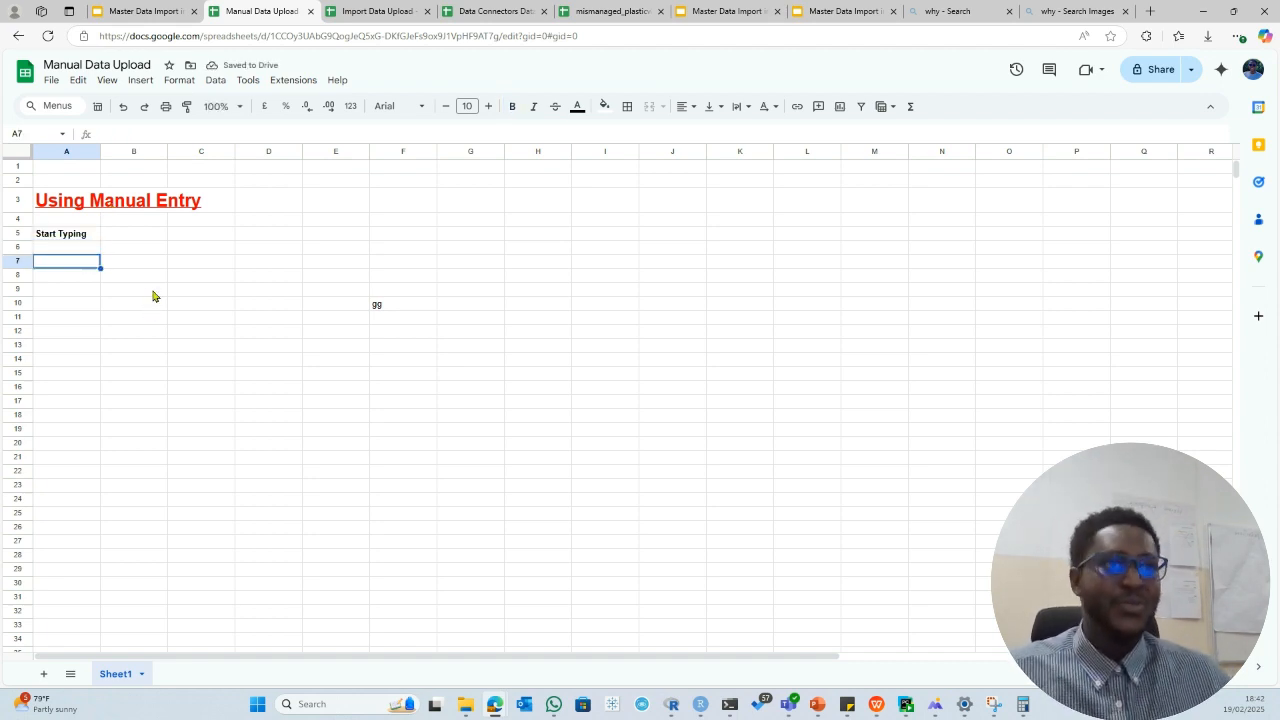
click(592, 12)
drag(52, 155, 375, 182)
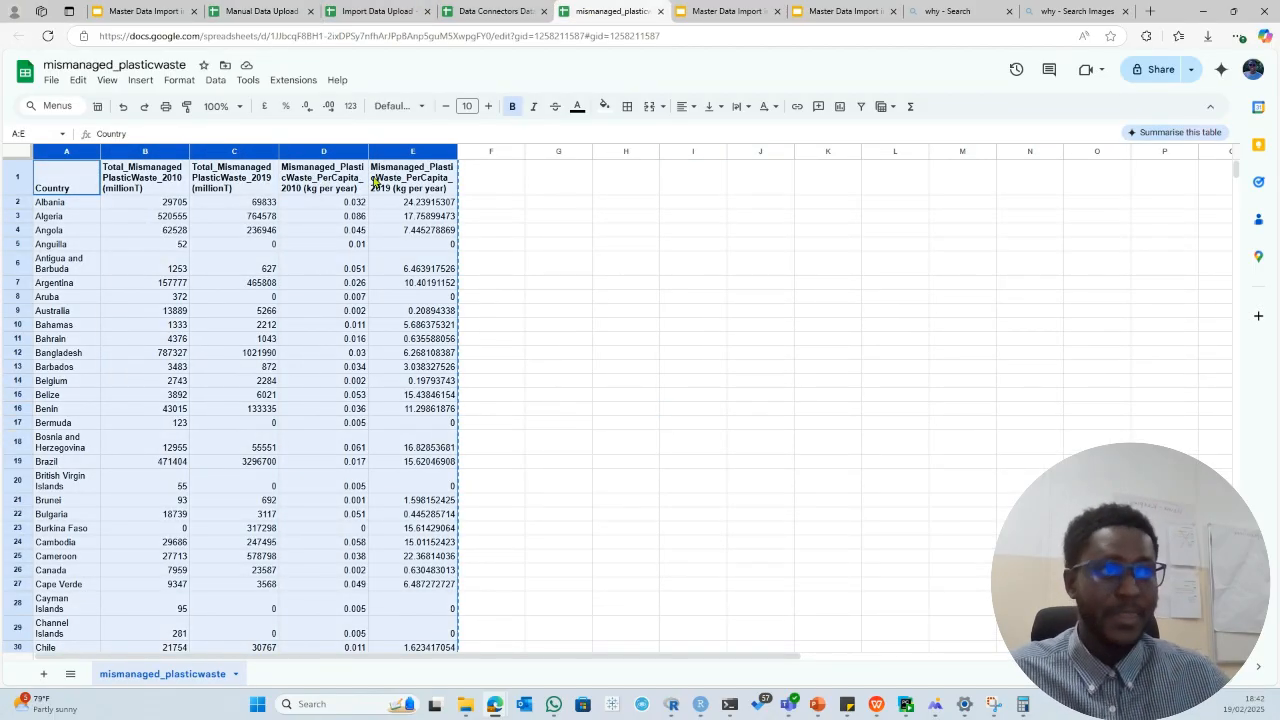
click(236, 13)
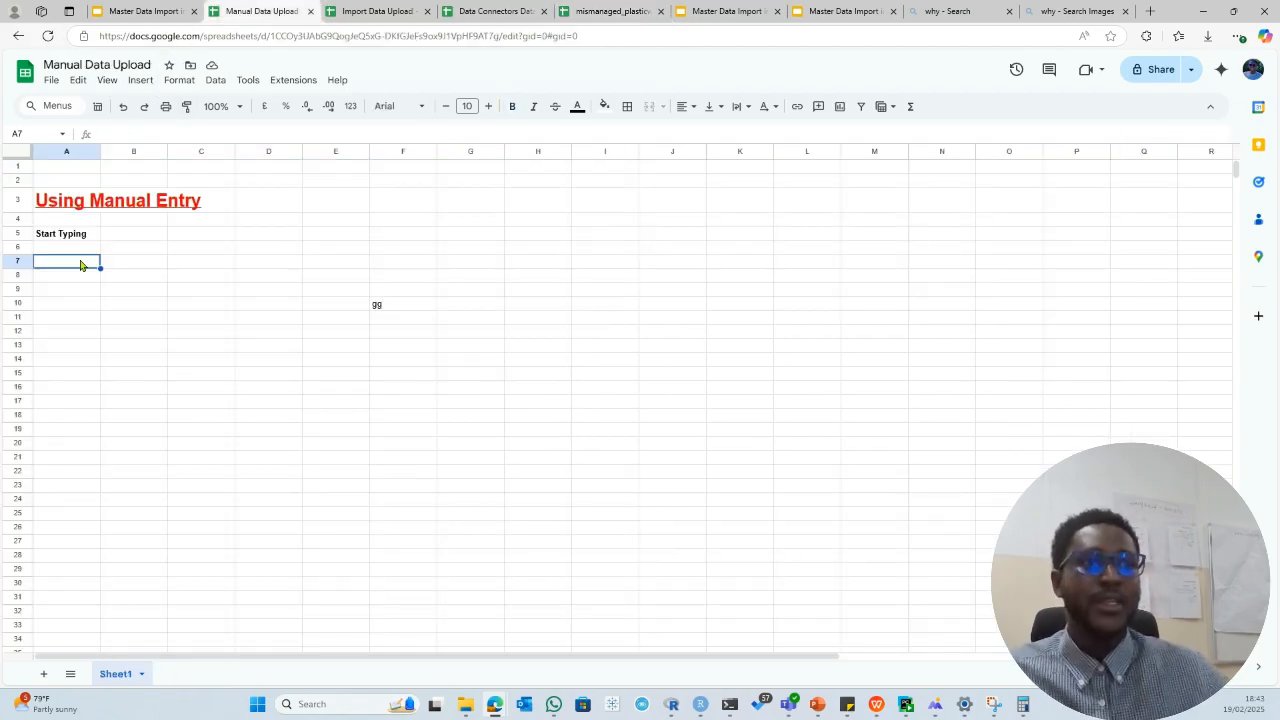
key(ctrl+v)
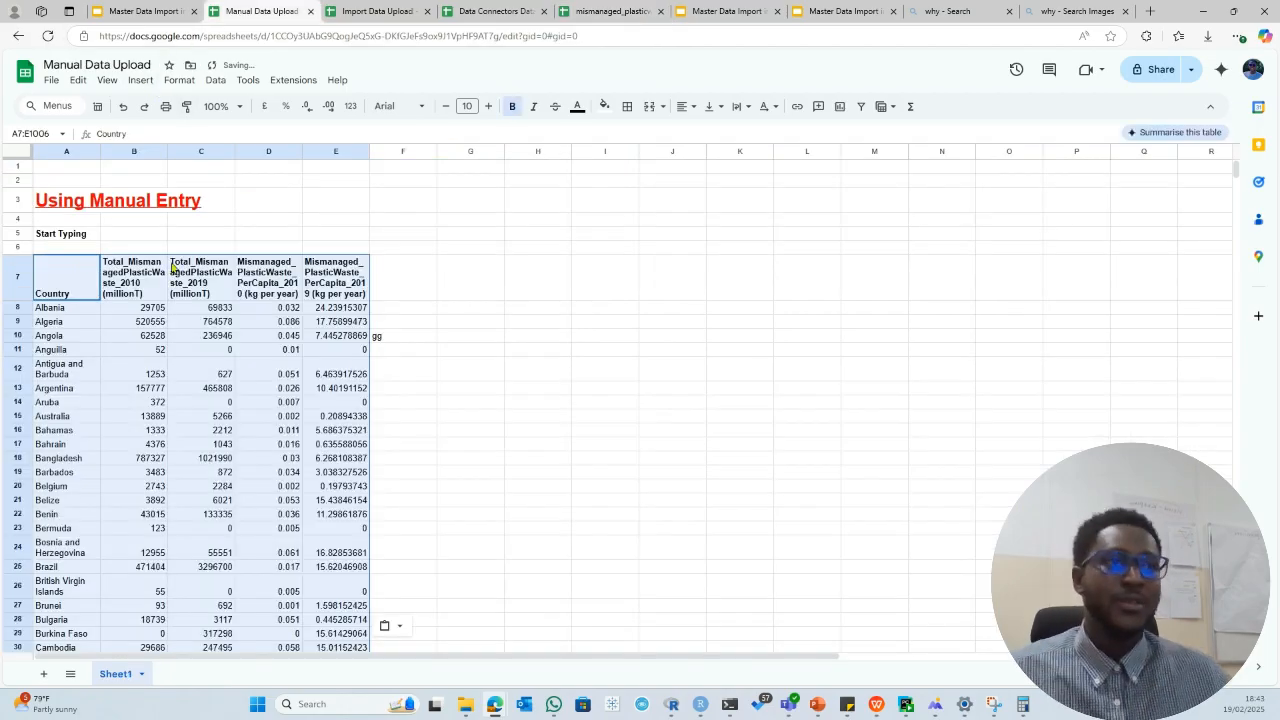
click(516, 292)
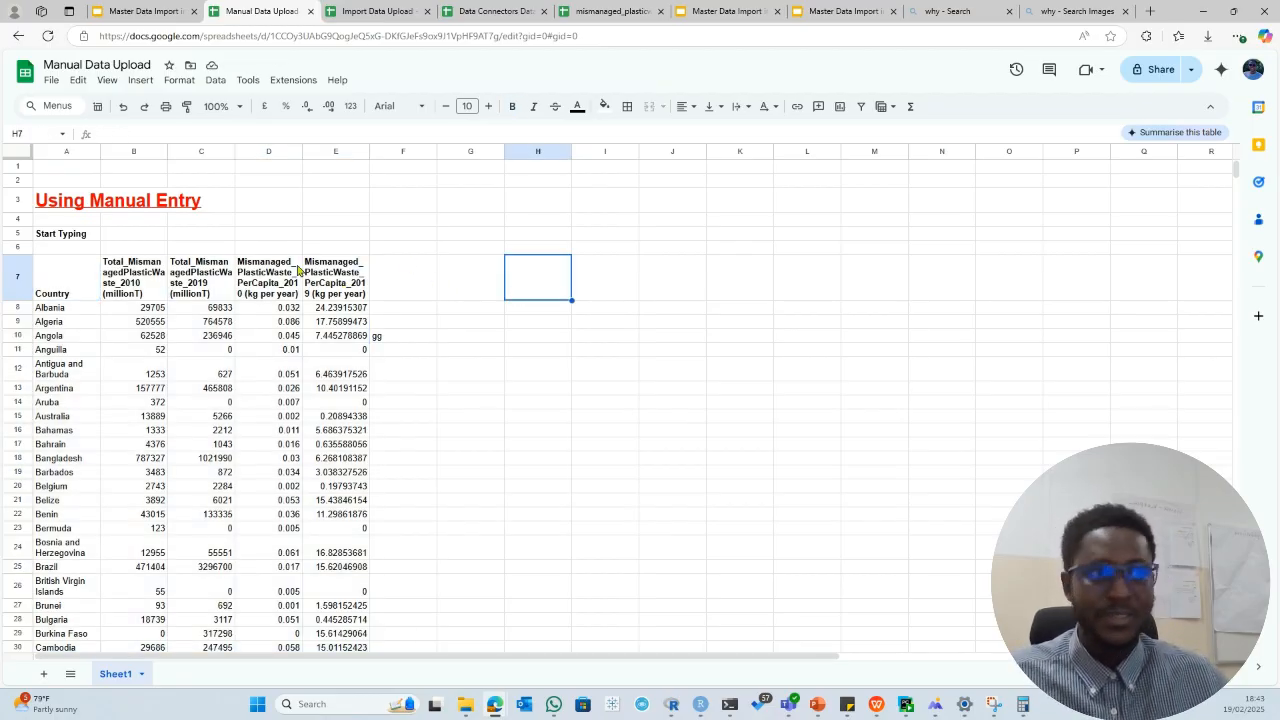
click(289, 359)
scroll(410, 371, down, 2)
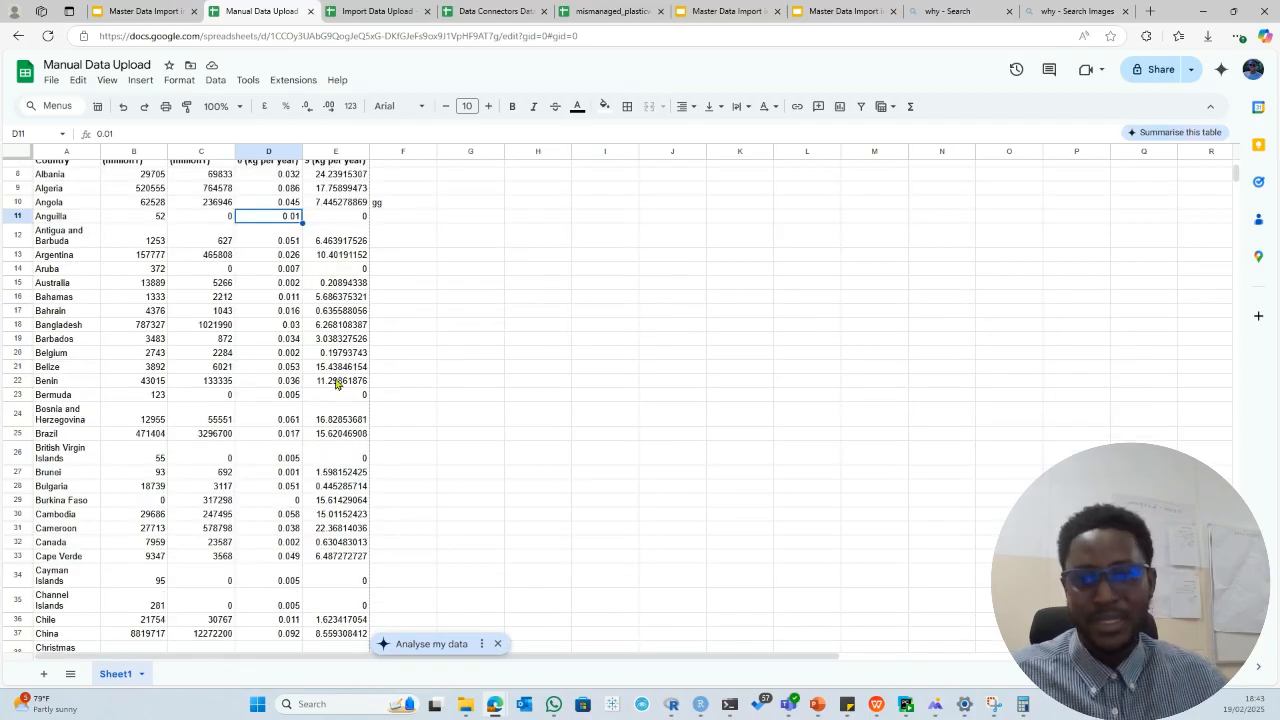
scroll(337, 385, up, 2)
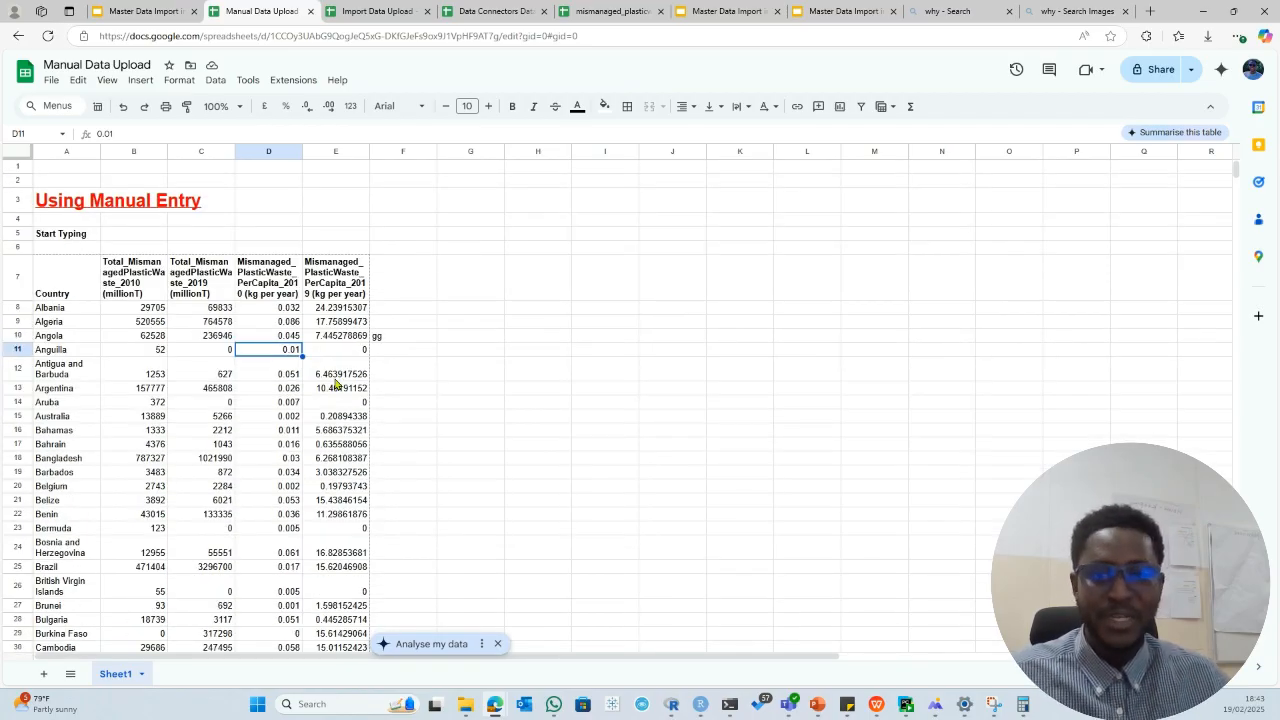
scroll(337, 366, down, 2)
scroll(337, 366, up, 2)
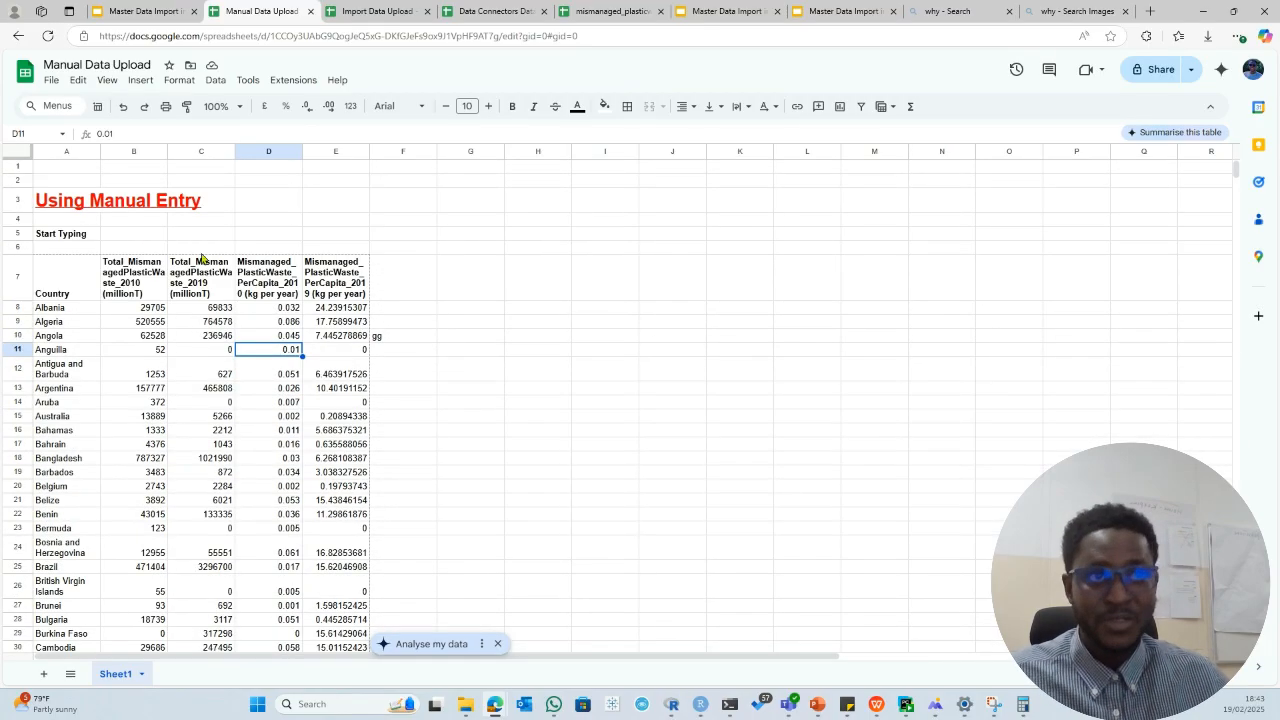
In the Import Data Upload spreadsheet, start a file import and upload the mismanaged_plasticwaste file from the computer.
click(367, 12)
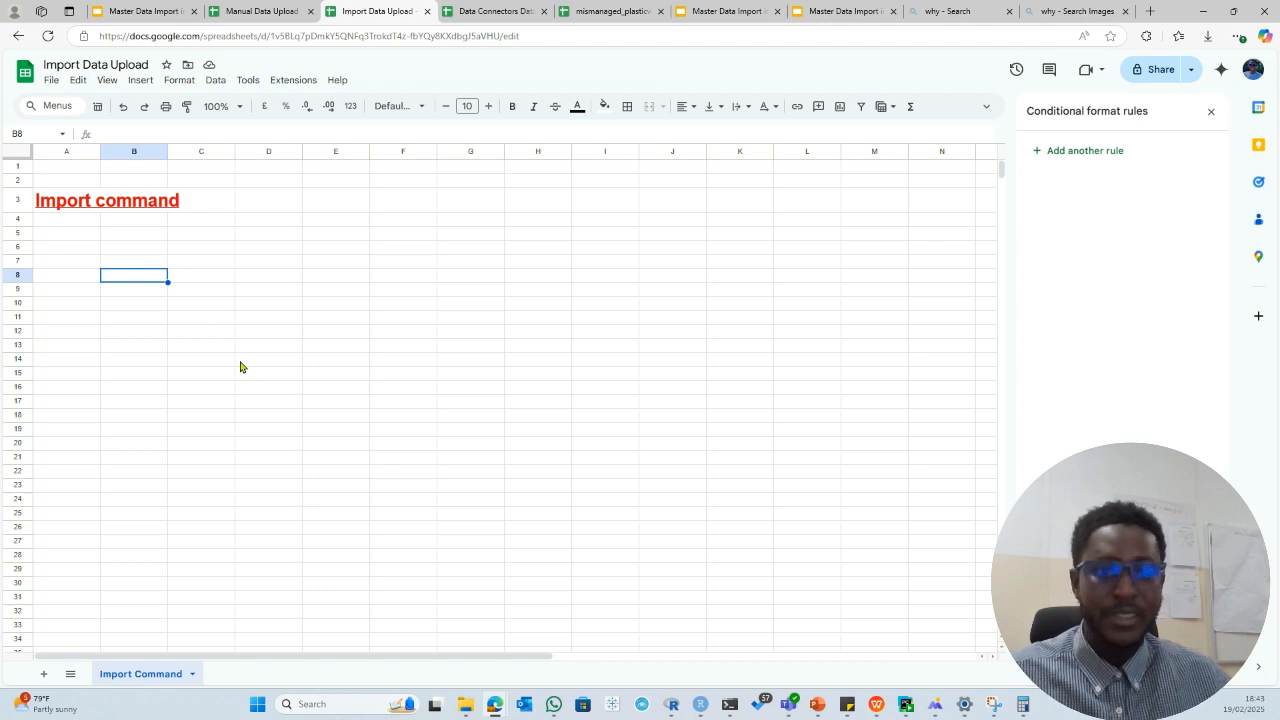
click(53, 84)
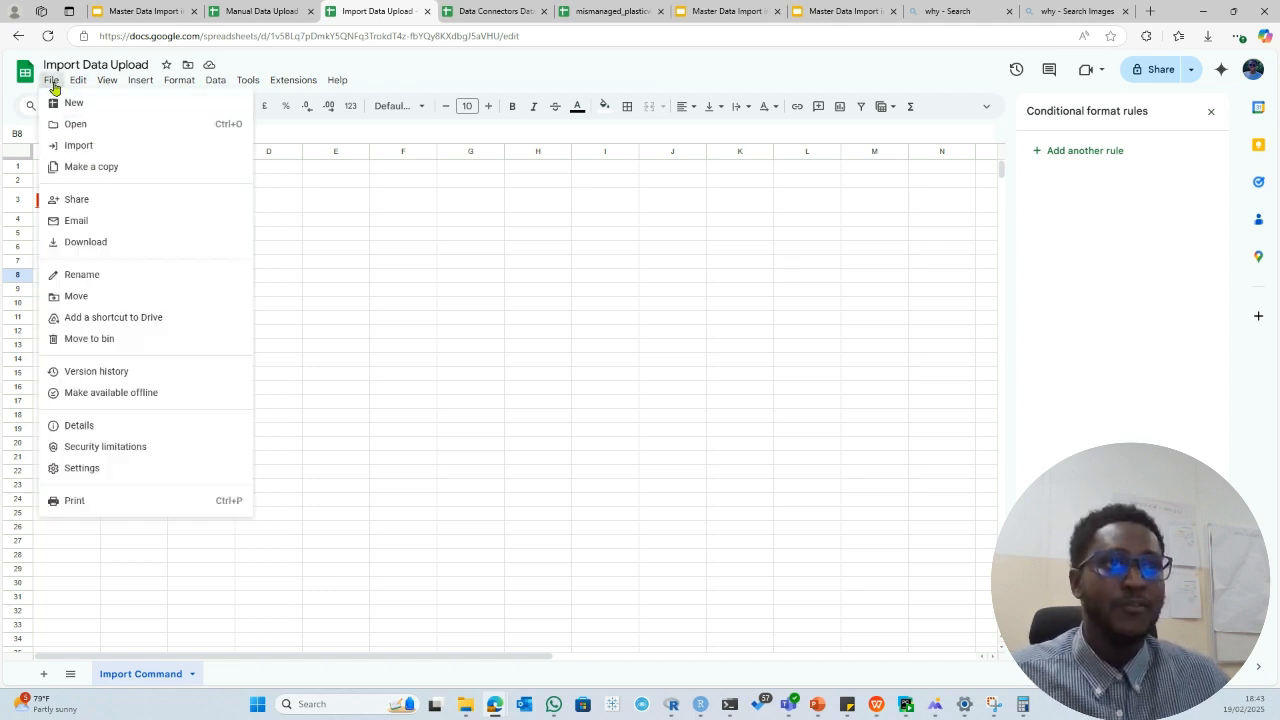
click(88, 148)
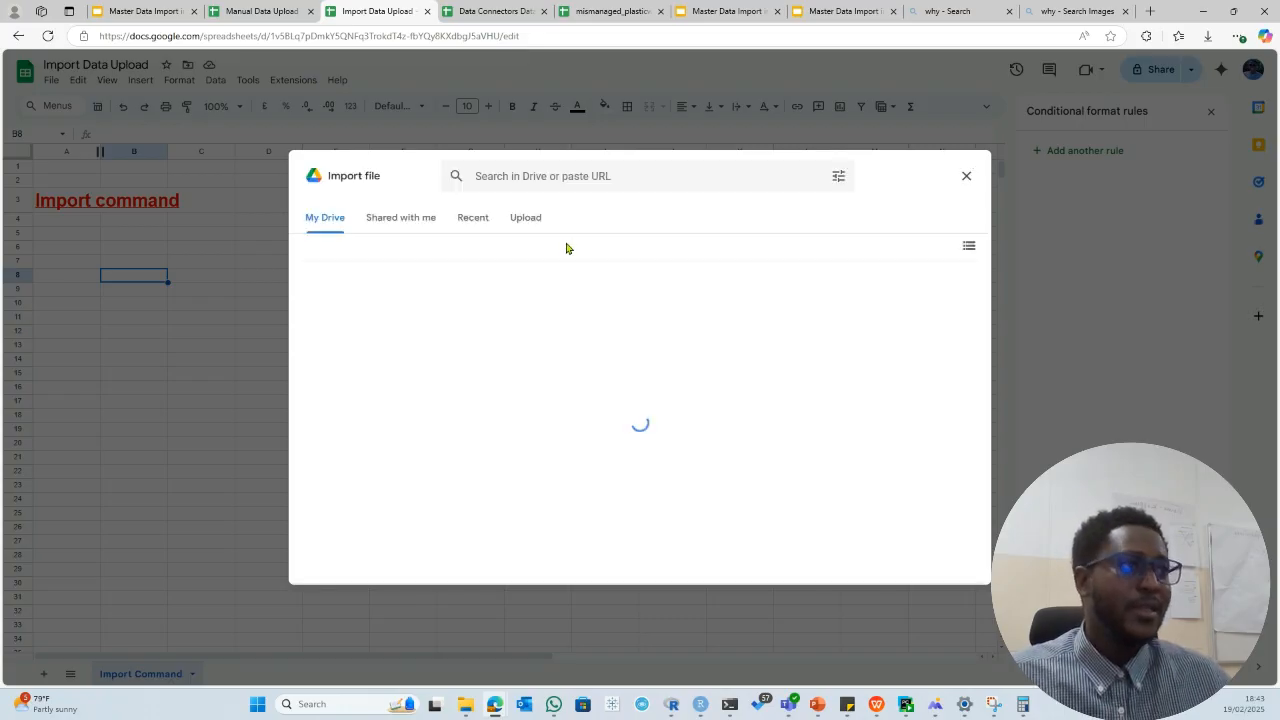
click(533, 225)
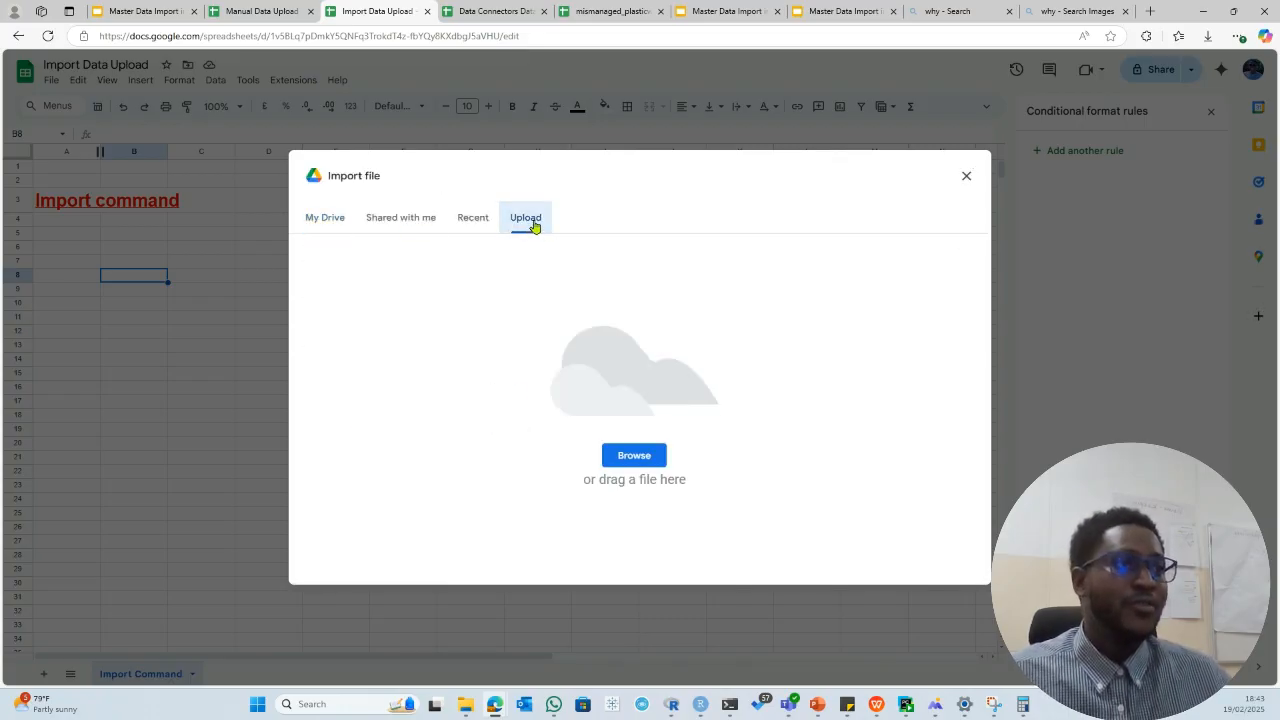
click(640, 463)
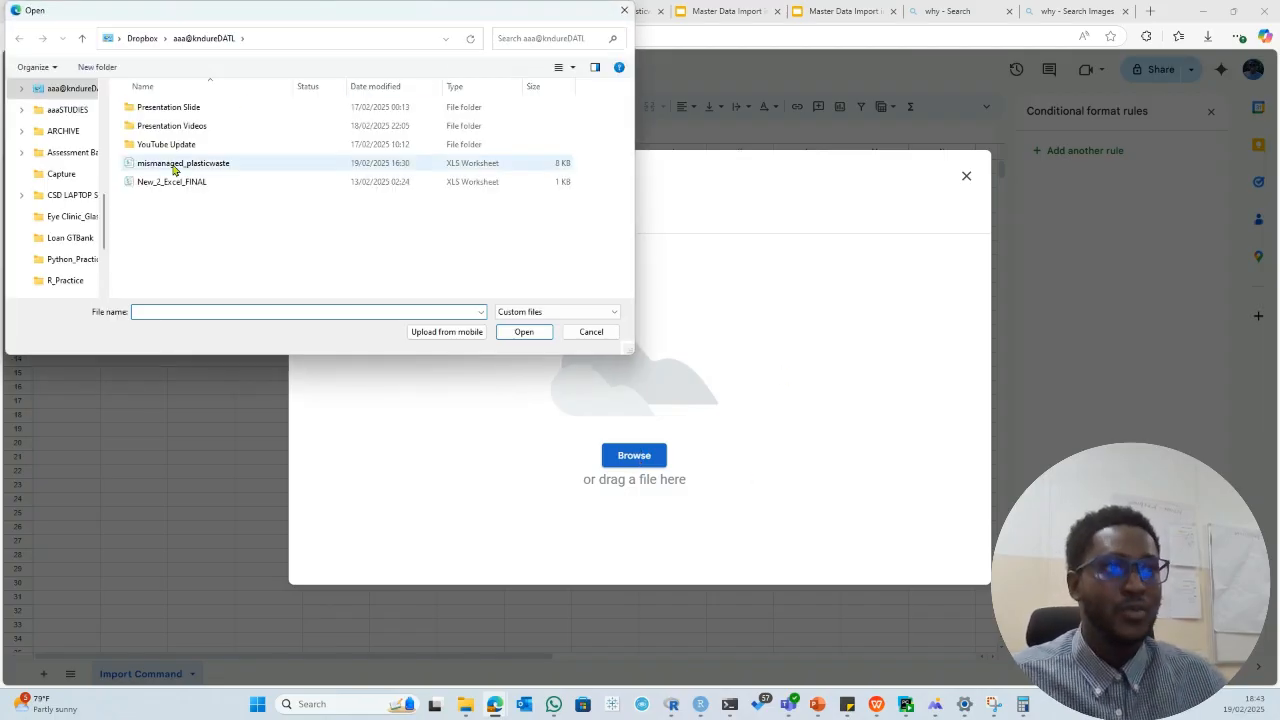
click(168, 168)
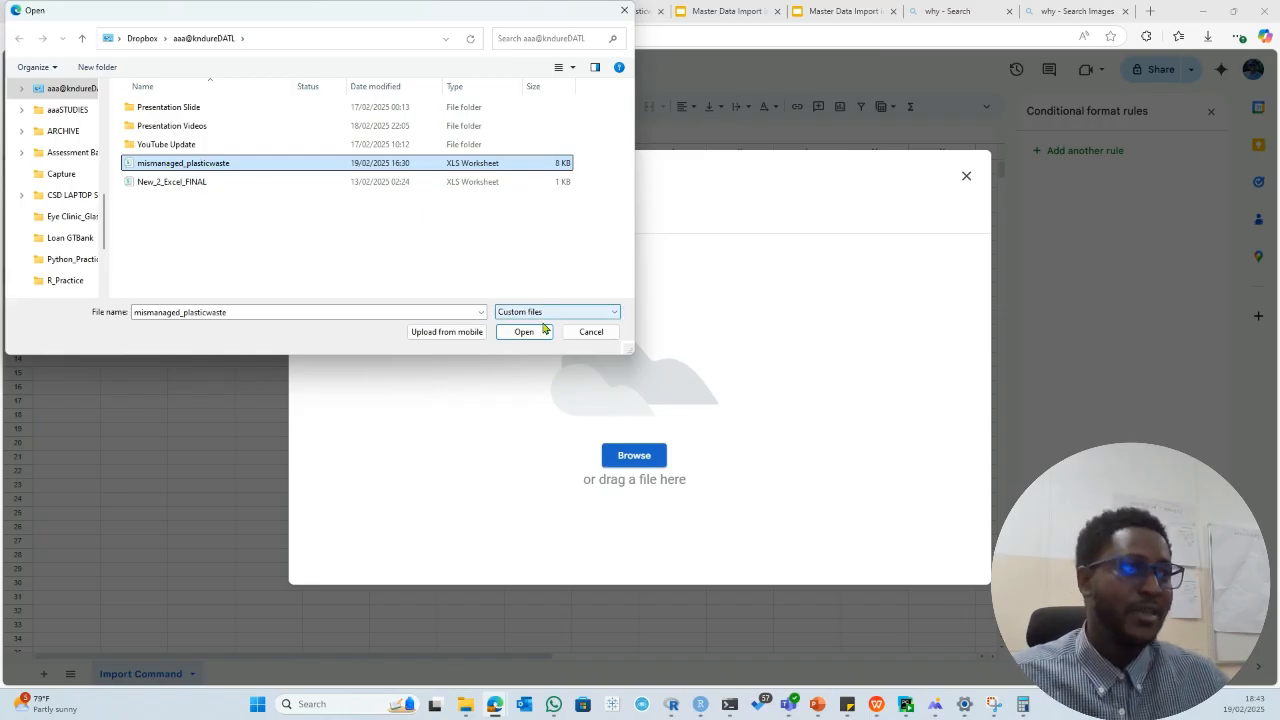
click(524, 331)
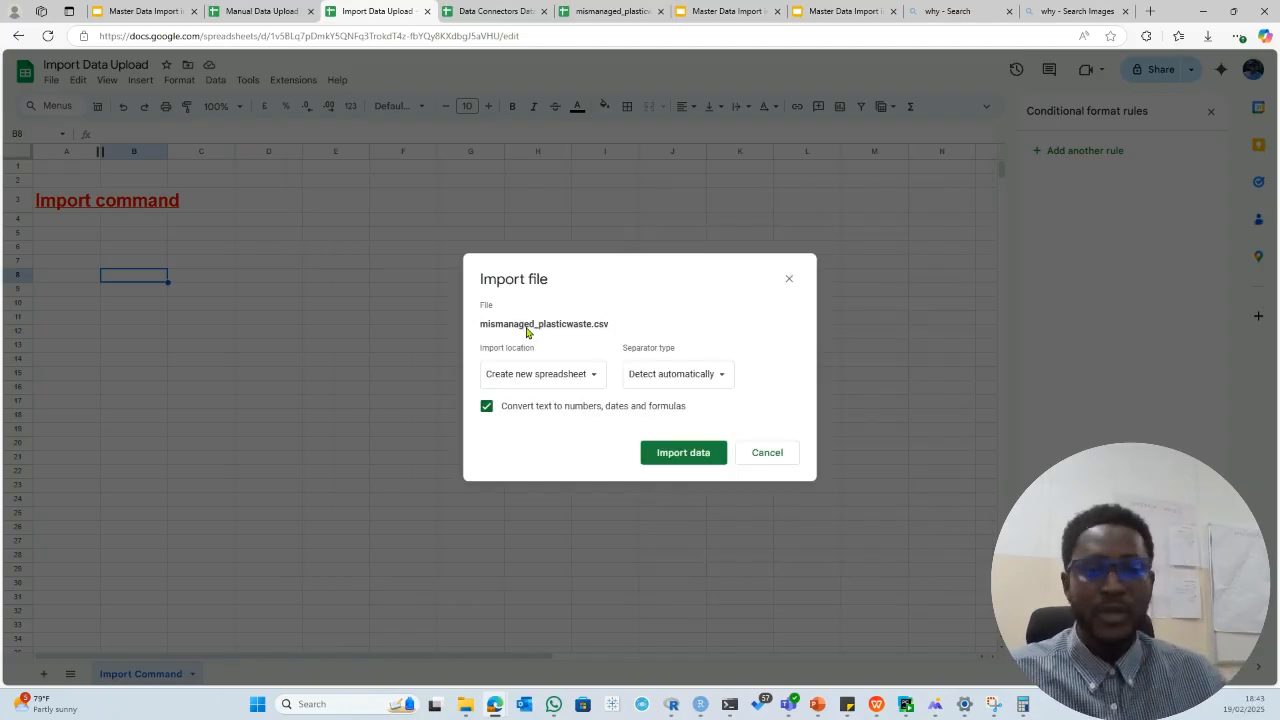
Import the uploaded file with the location Insert new sheet(s), and check the new sheet against the Import Command sheet.
click(542, 383)
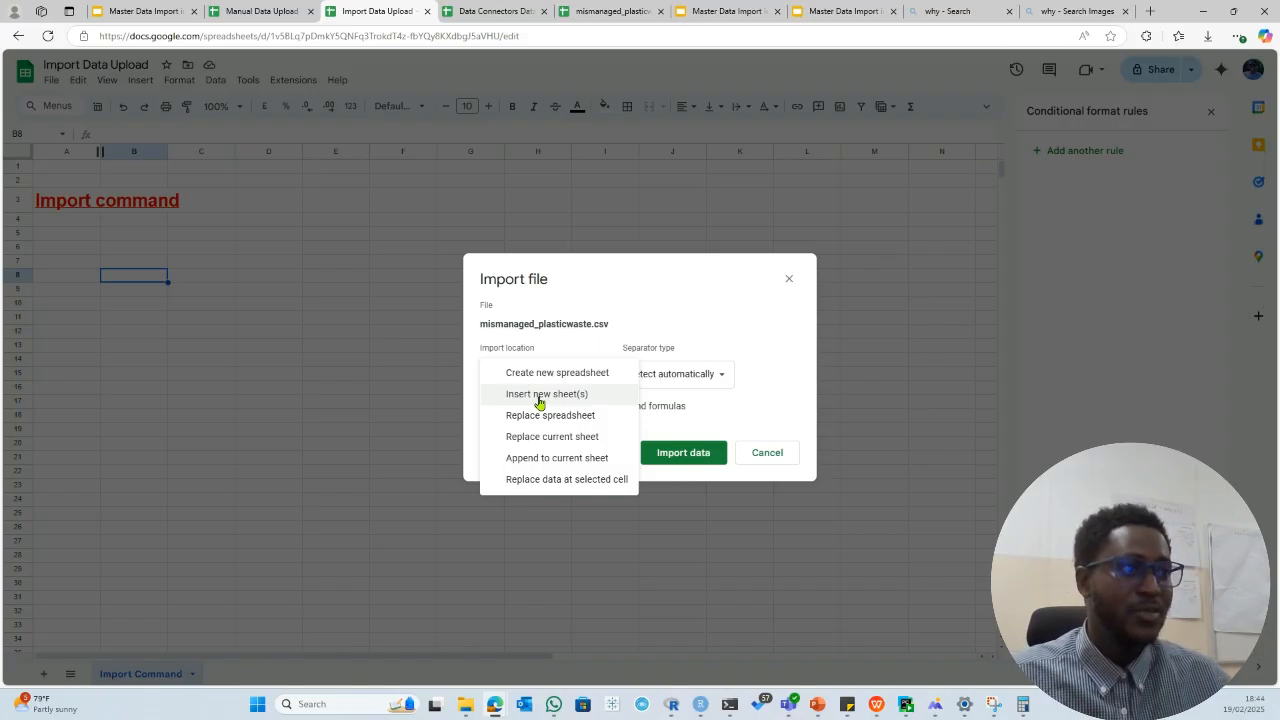
click(539, 395)
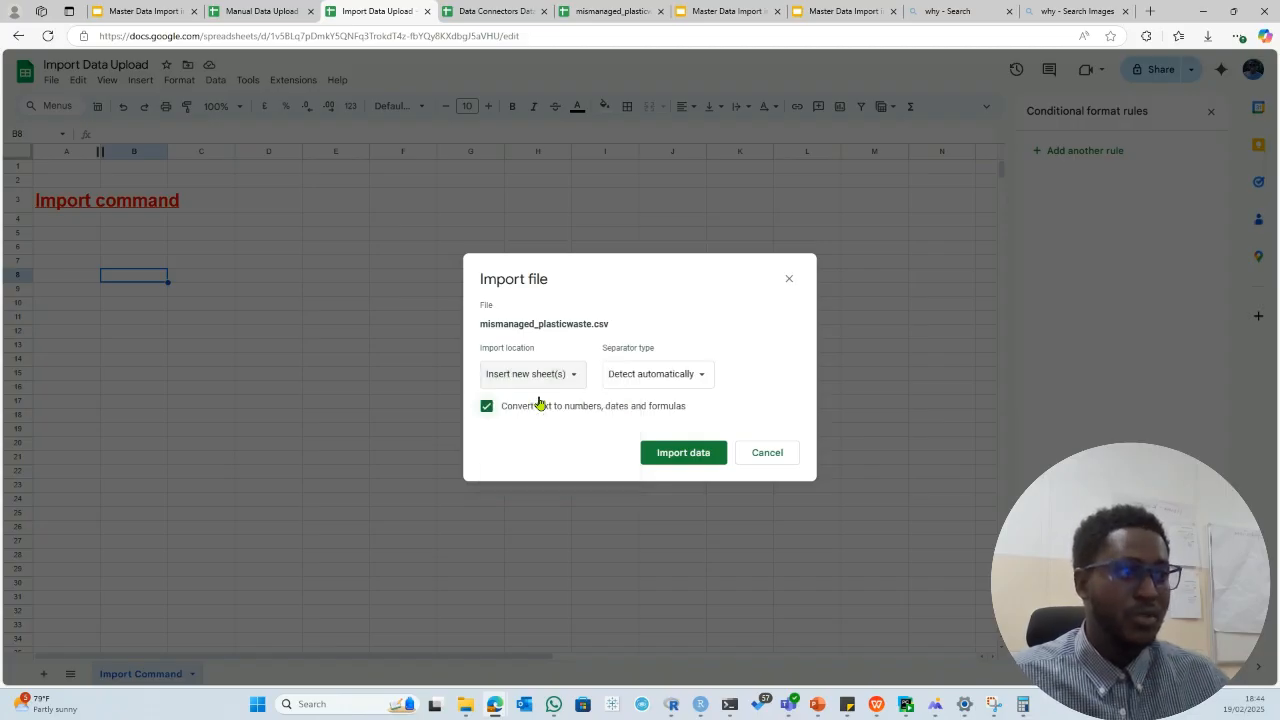
click(681, 456)
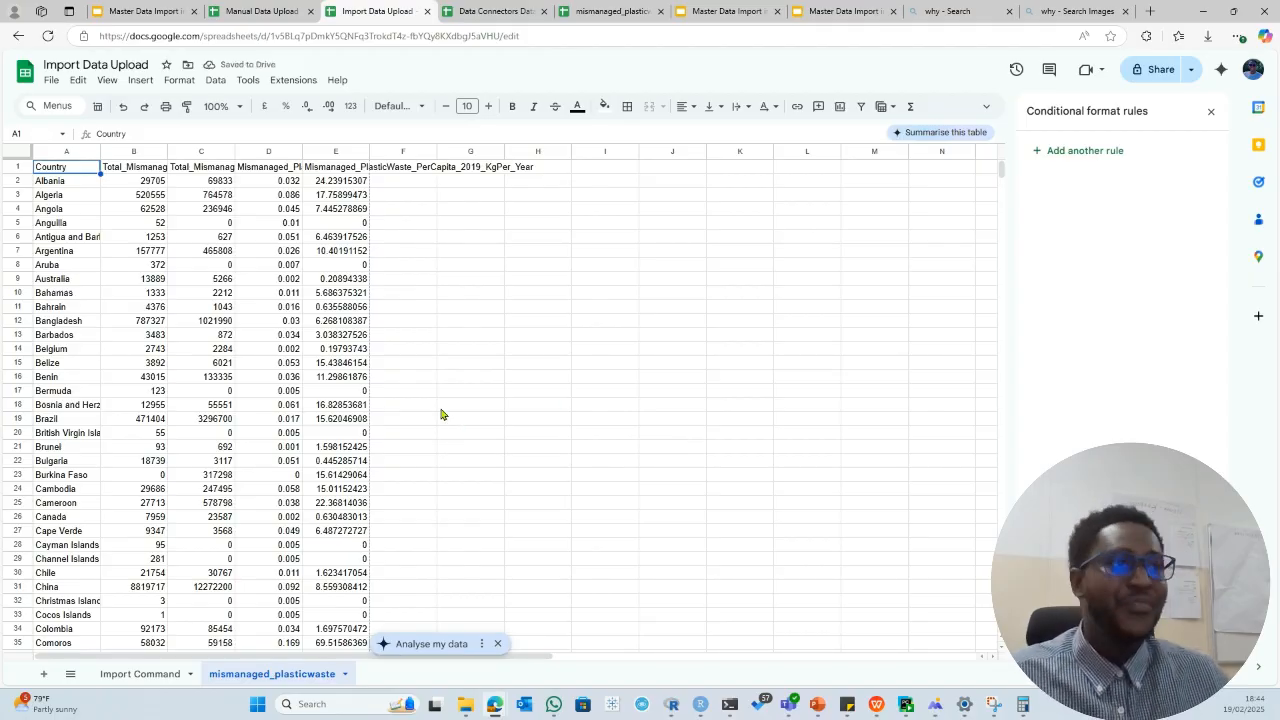
scroll(445, 410, down, 3)
scroll(445, 410, up, 3)
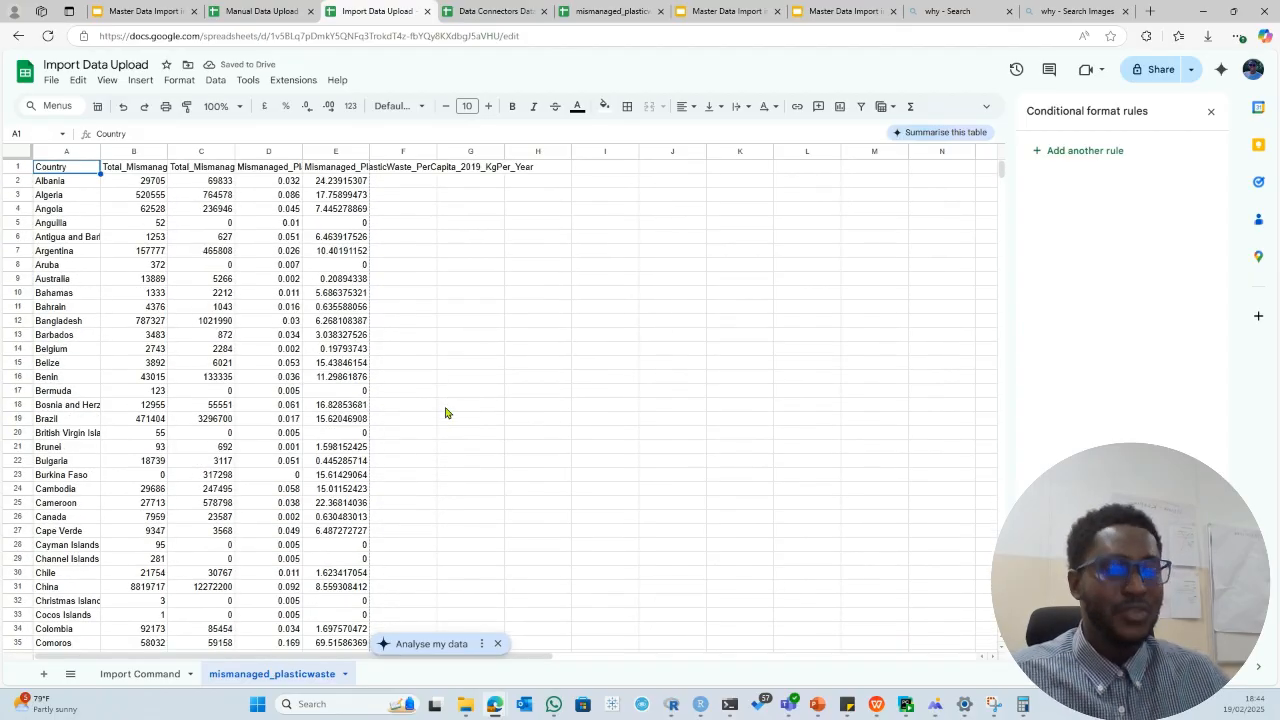
click(133, 675)
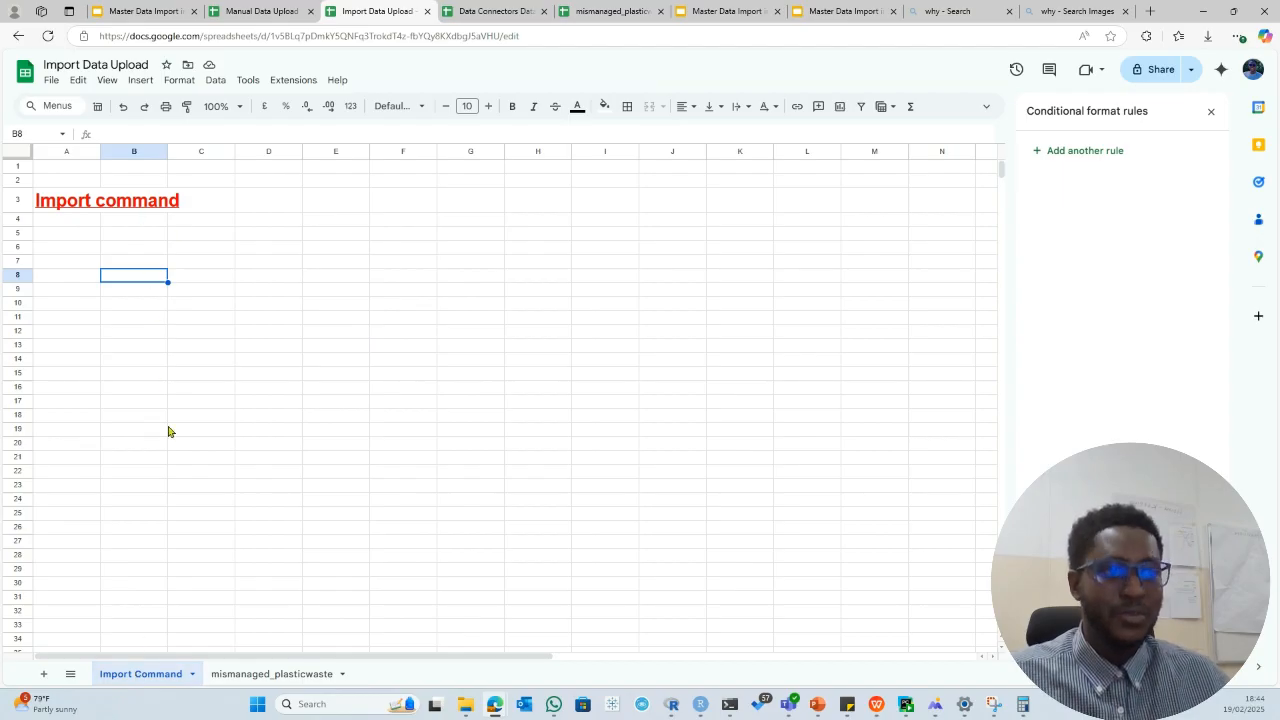
click(261, 675)
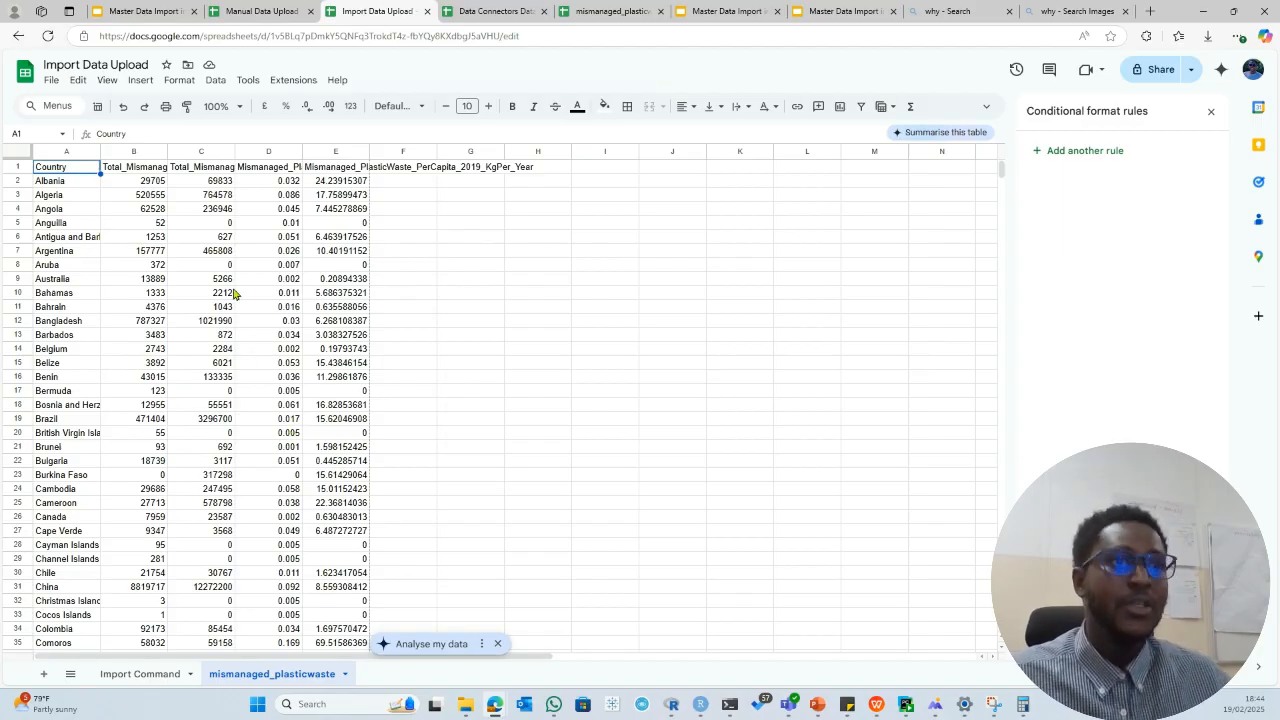
Apply text wrapping to all cells of the mismanaged_plasticwaste sheet.
click(20, 157)
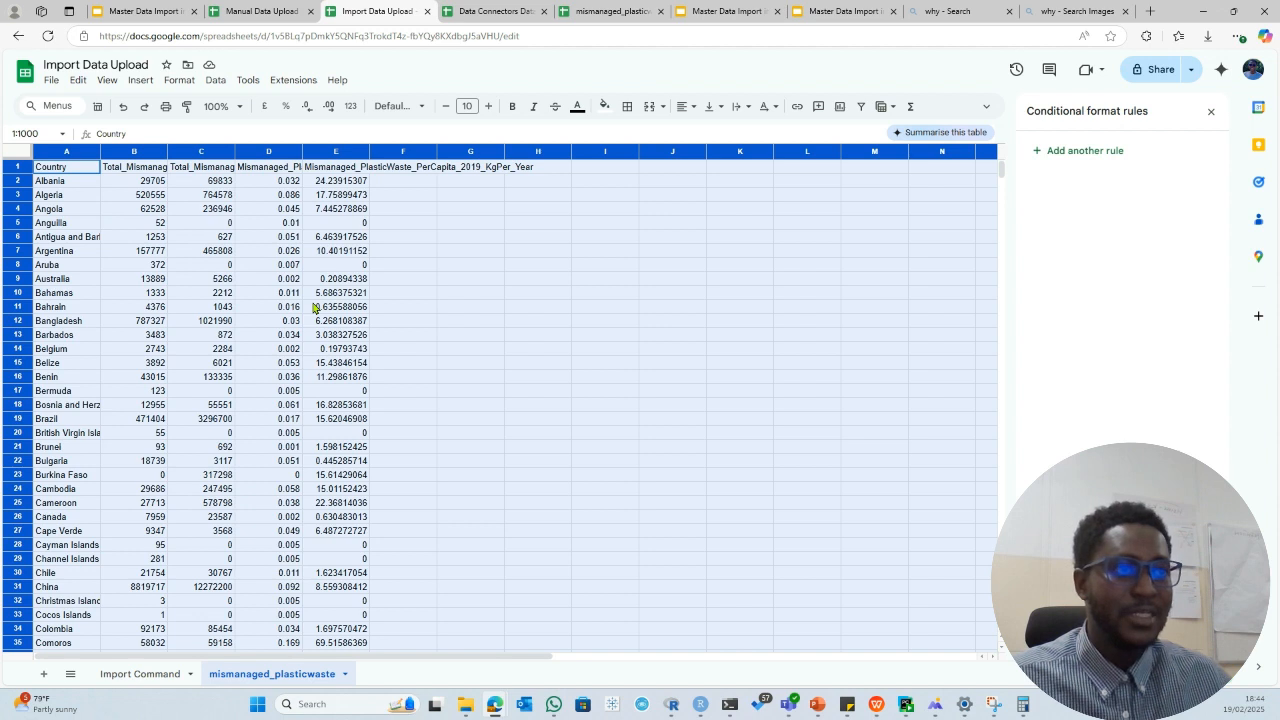
click(53, 107)
text(wra)
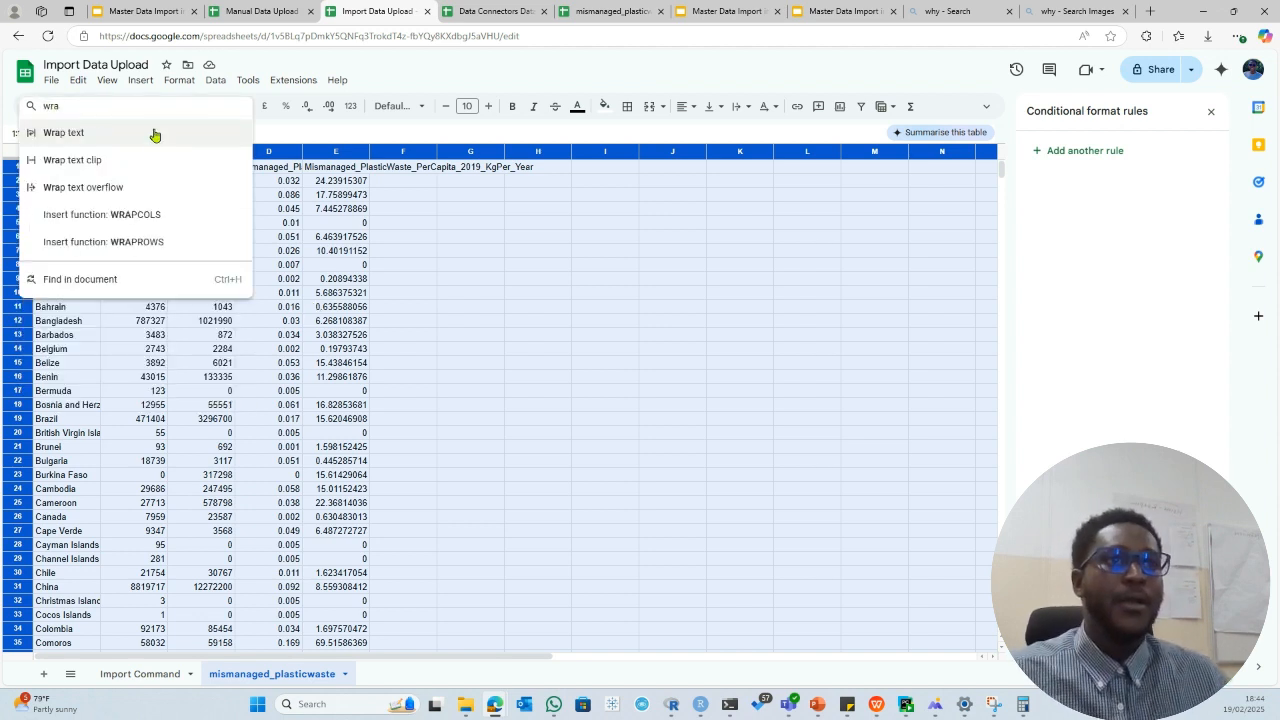
key(Return)
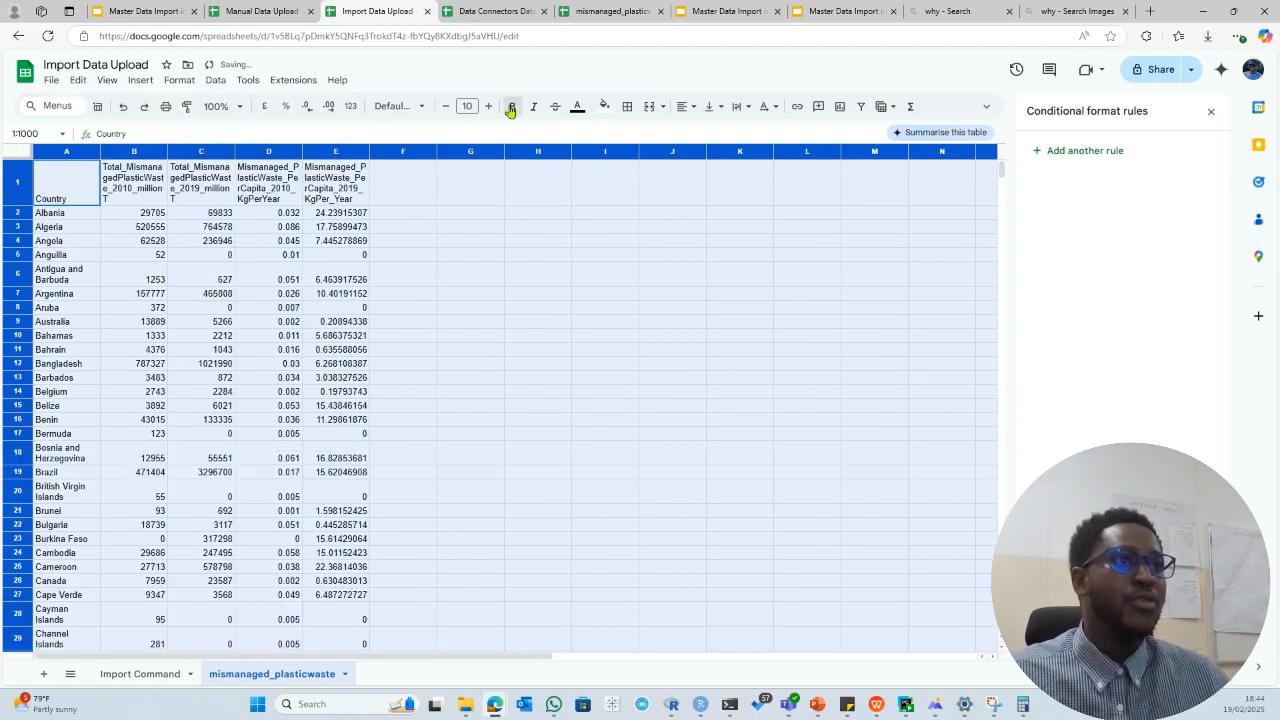
click(518, 246)
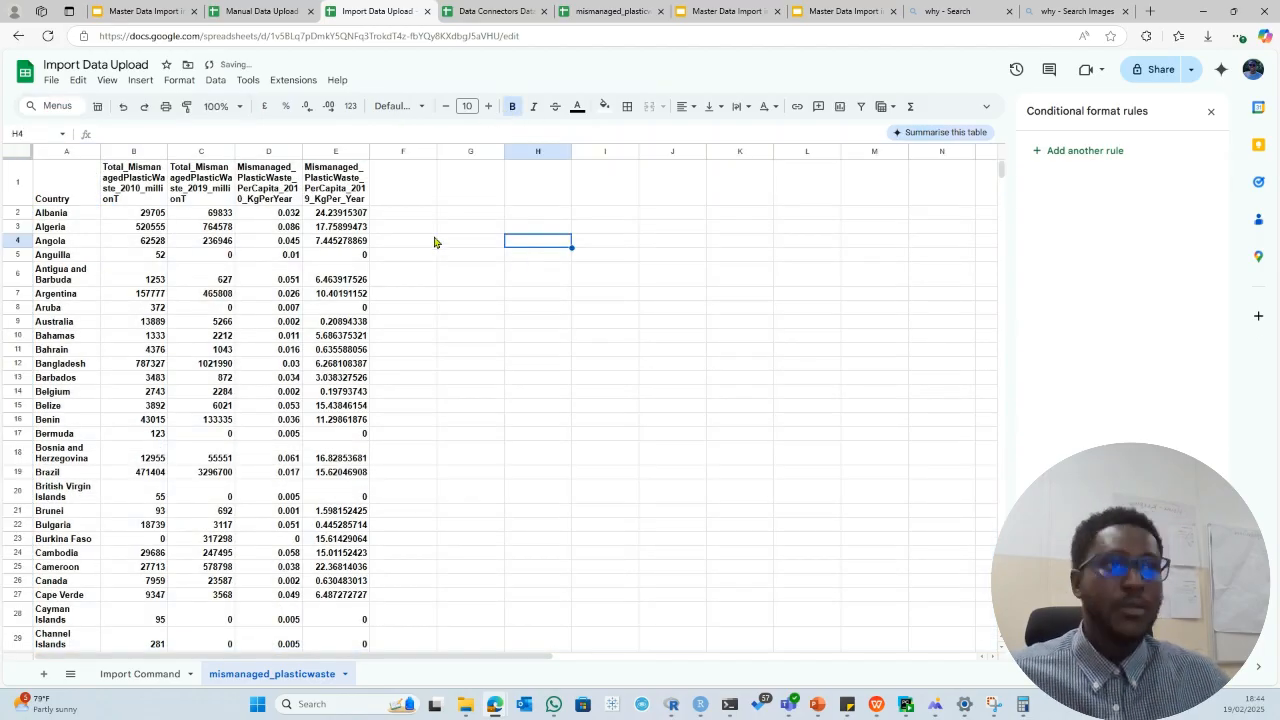
Make the header row of the imported table bold.
click(27, 186)
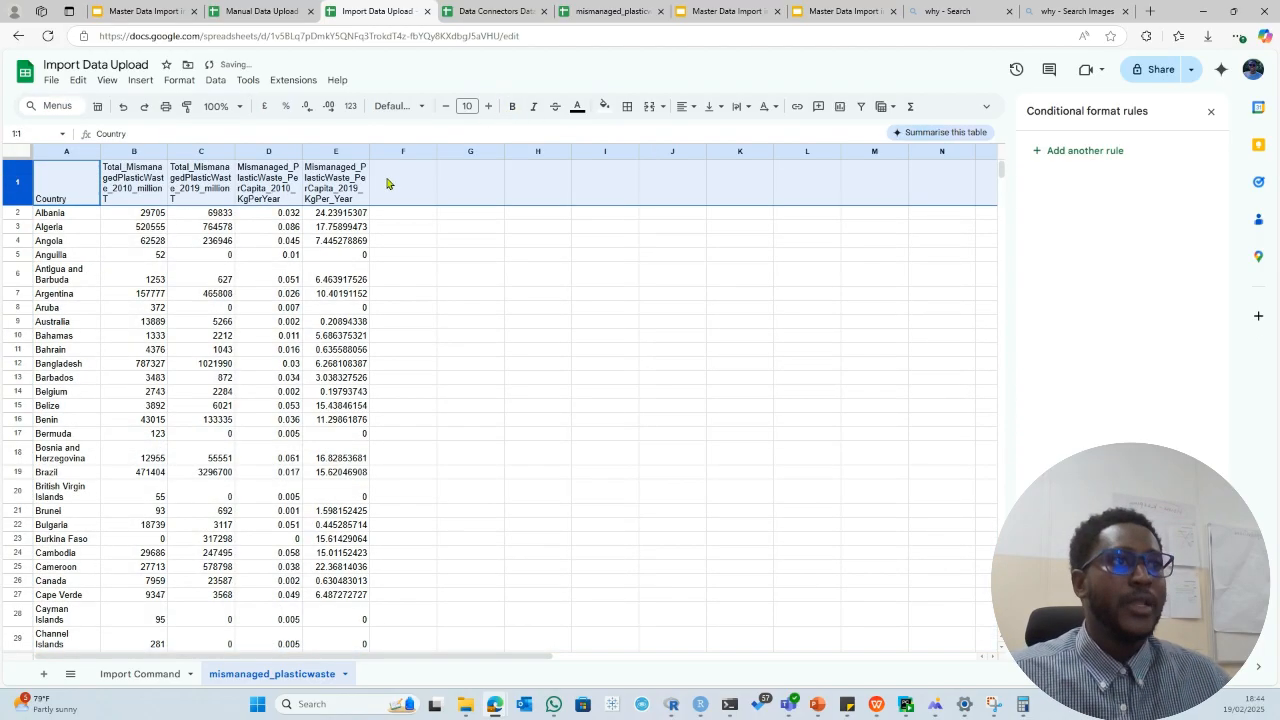
click(513, 107)
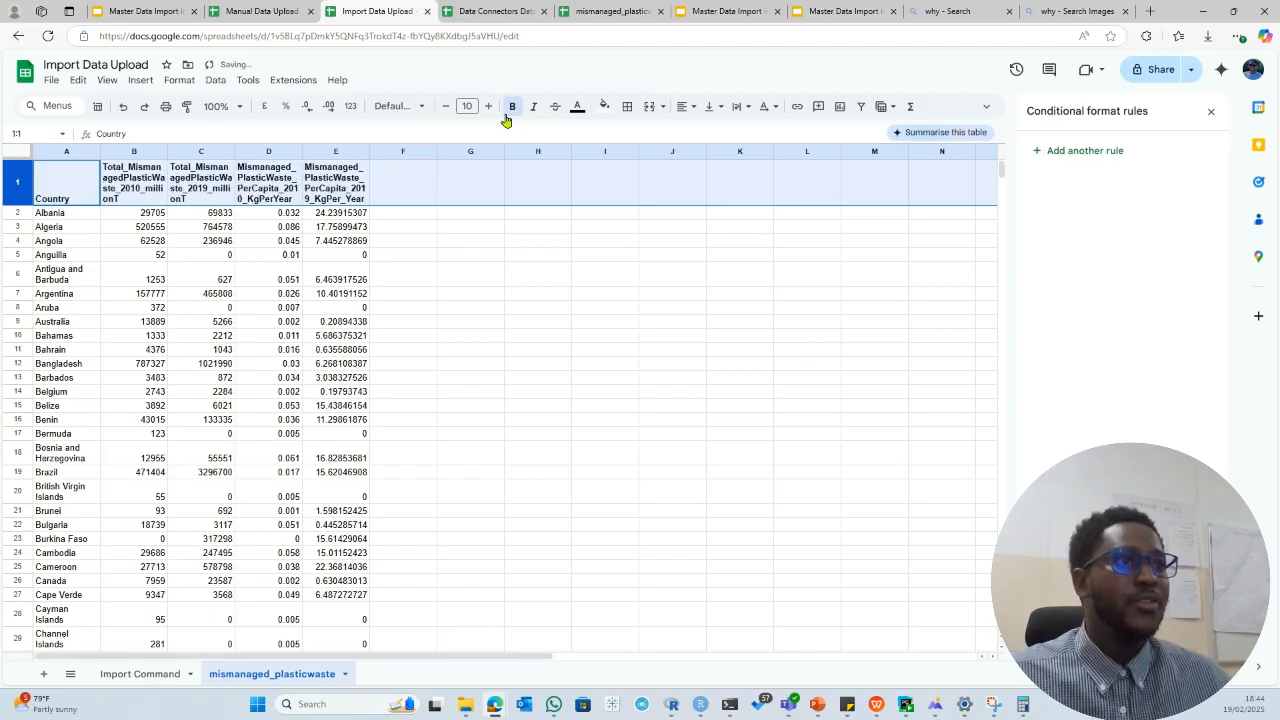
click(441, 313)
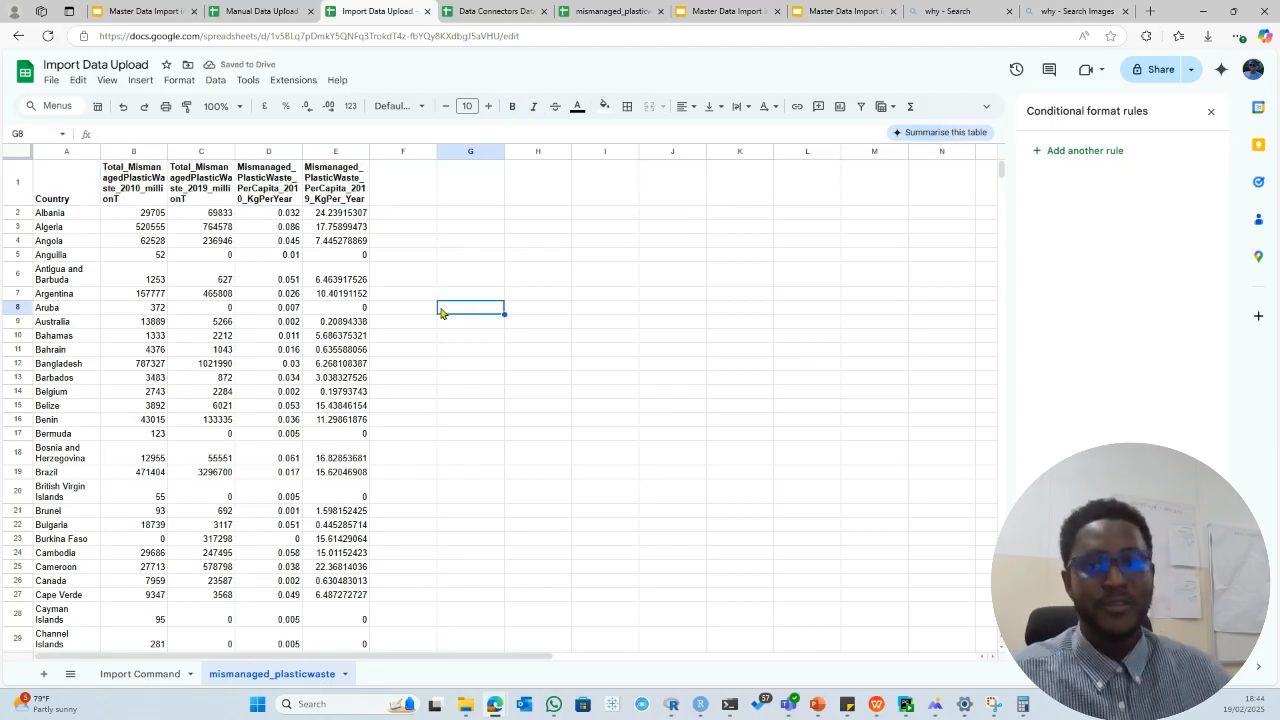
Set up a conditional format rule for the whole sheet with the condition Is equal to 0.
click(18, 152)
click(184, 84)
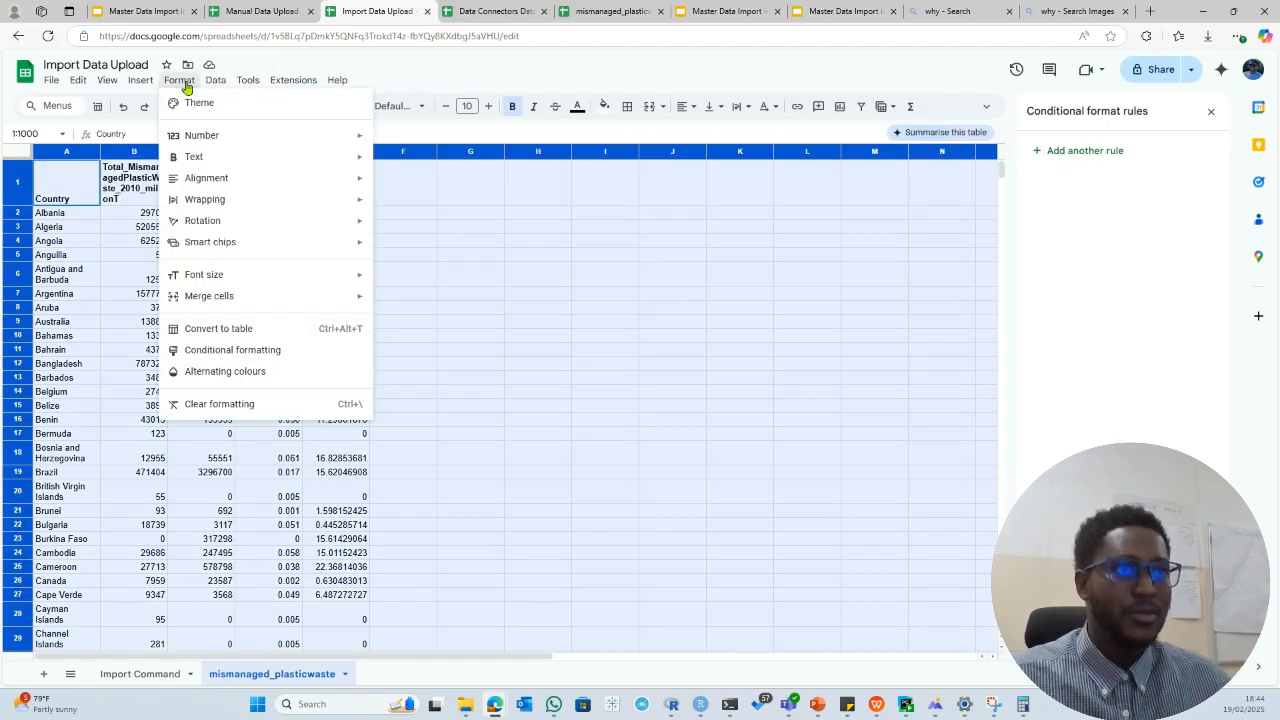
click(225, 352)
click(1121, 290)
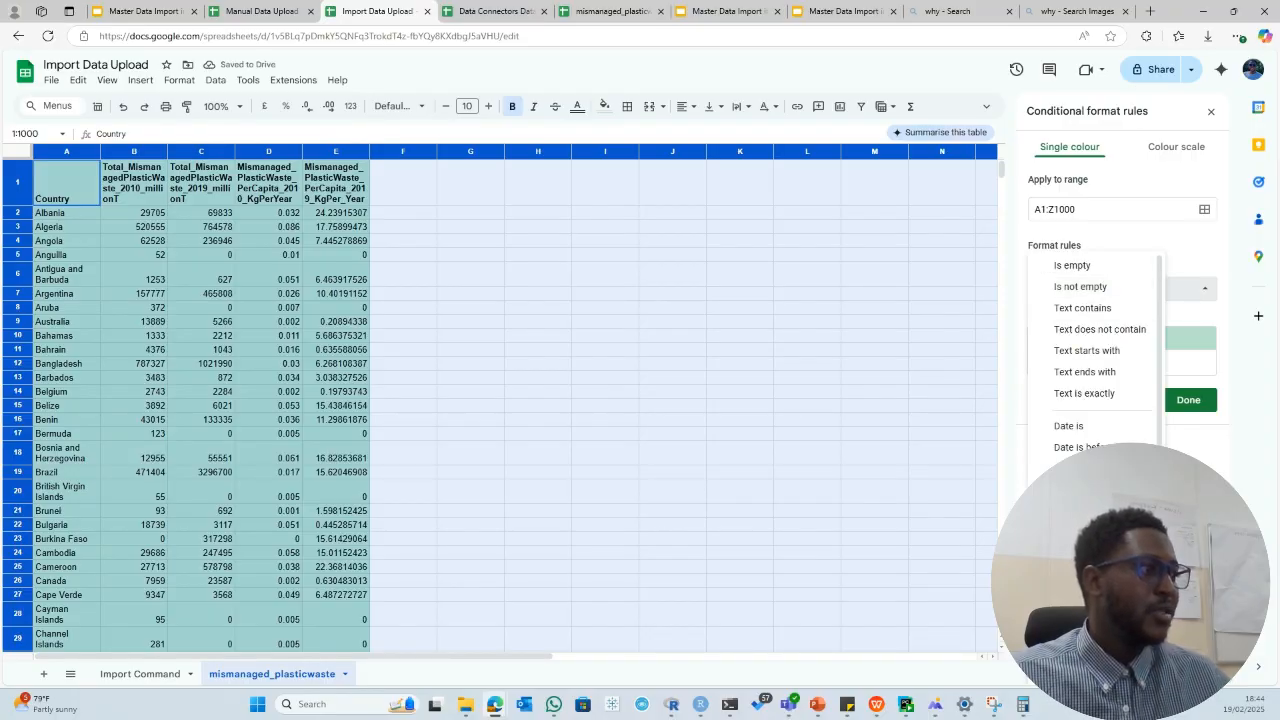
click(1076, 586)
click(1063, 326)
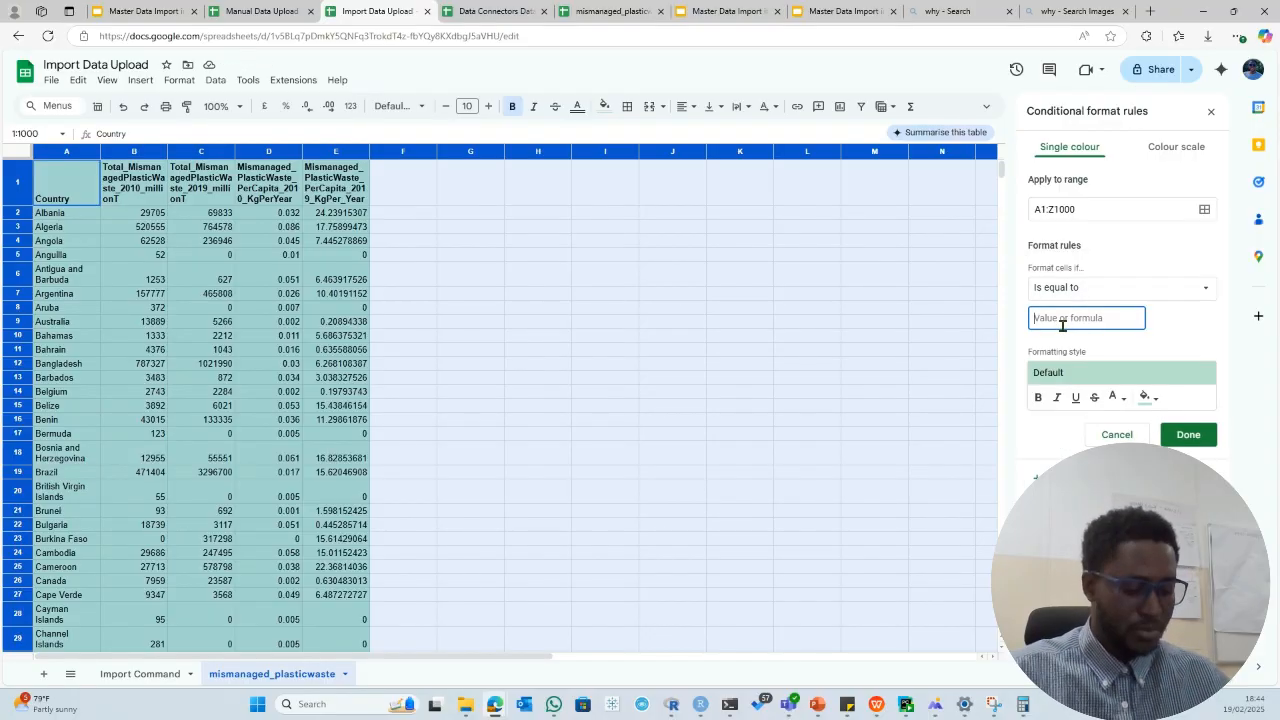
text(0)
Give the conditional format rule a red fill colour and save the rule.
click(1148, 397)
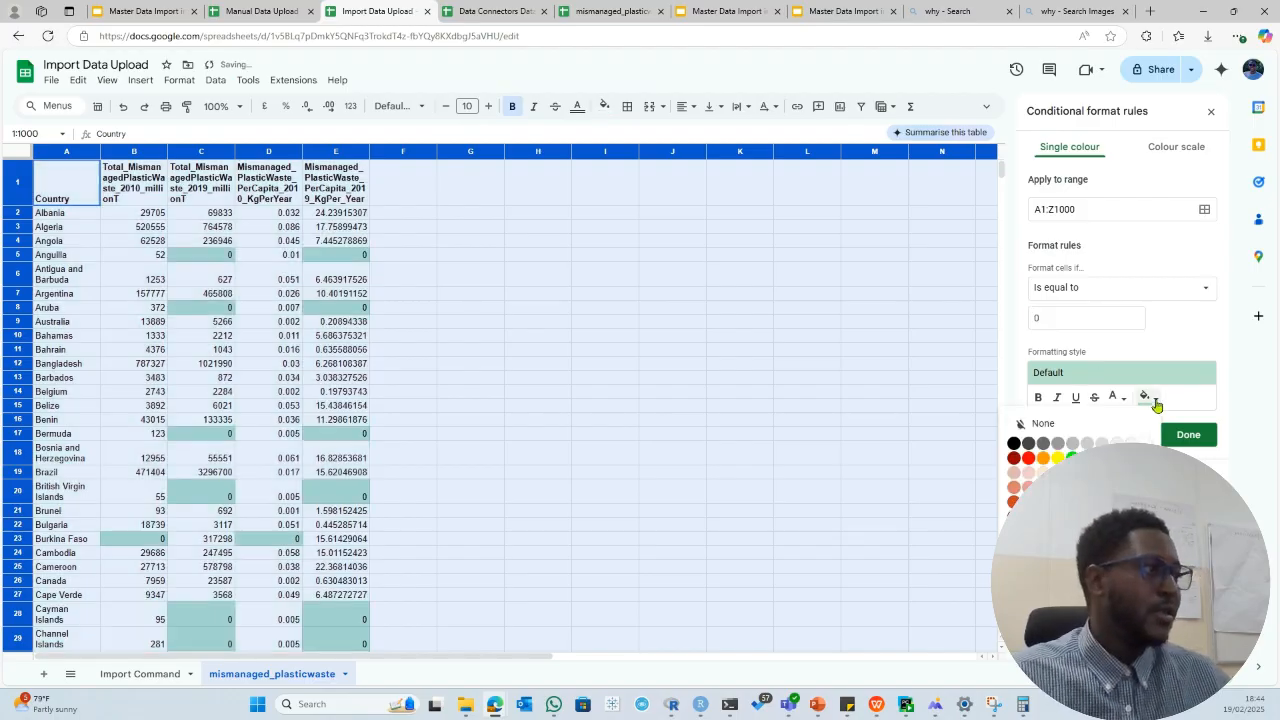
click(1028, 458)
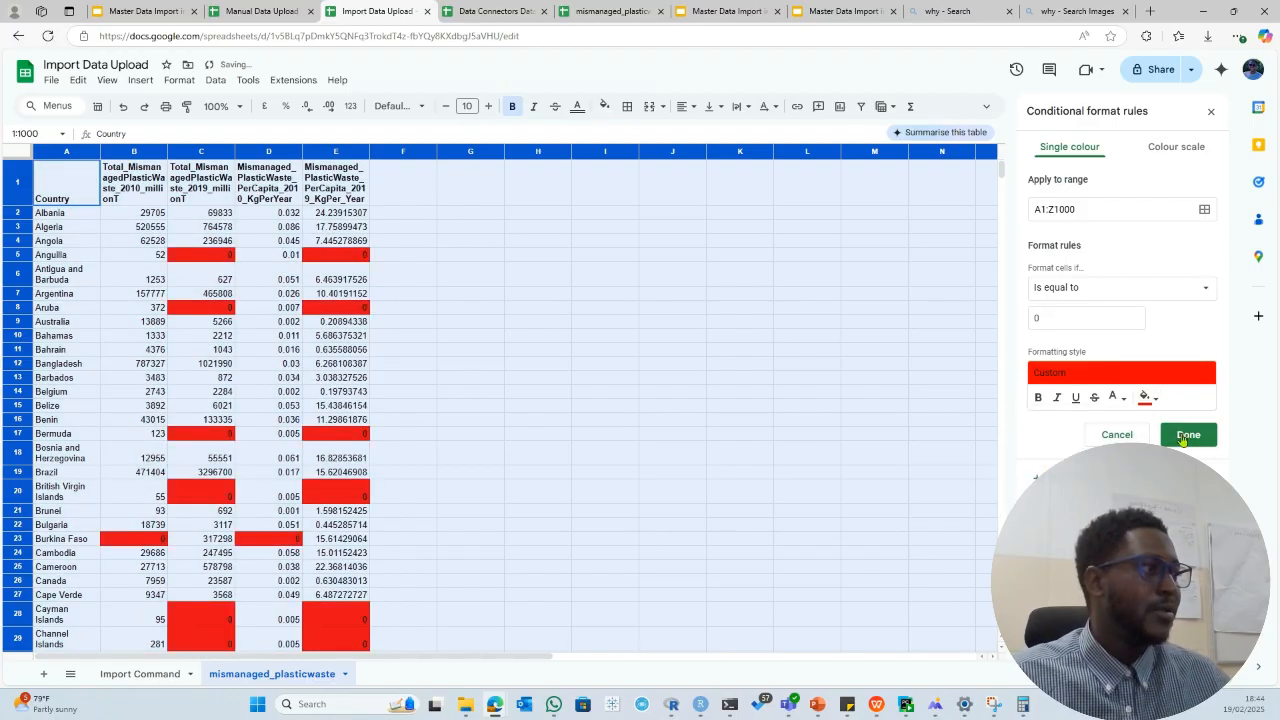
click(1185, 436)
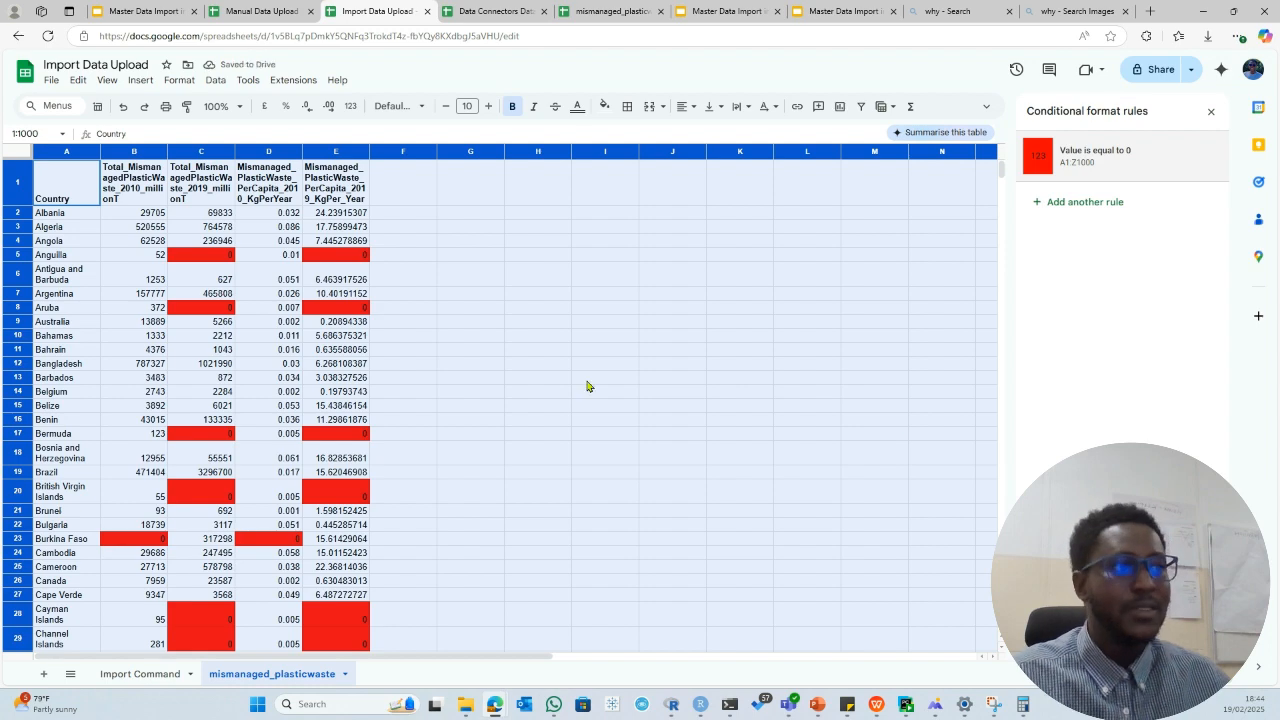
click(522, 389)
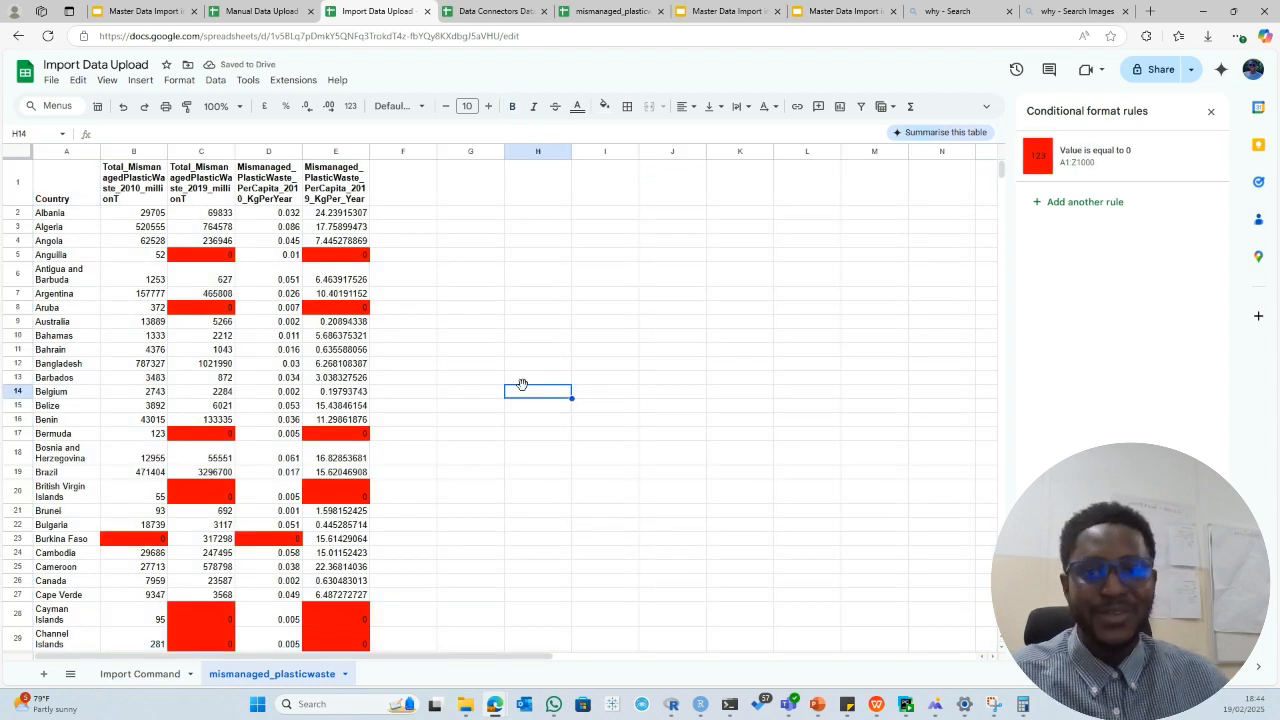
scroll(263, 381, down, 3)
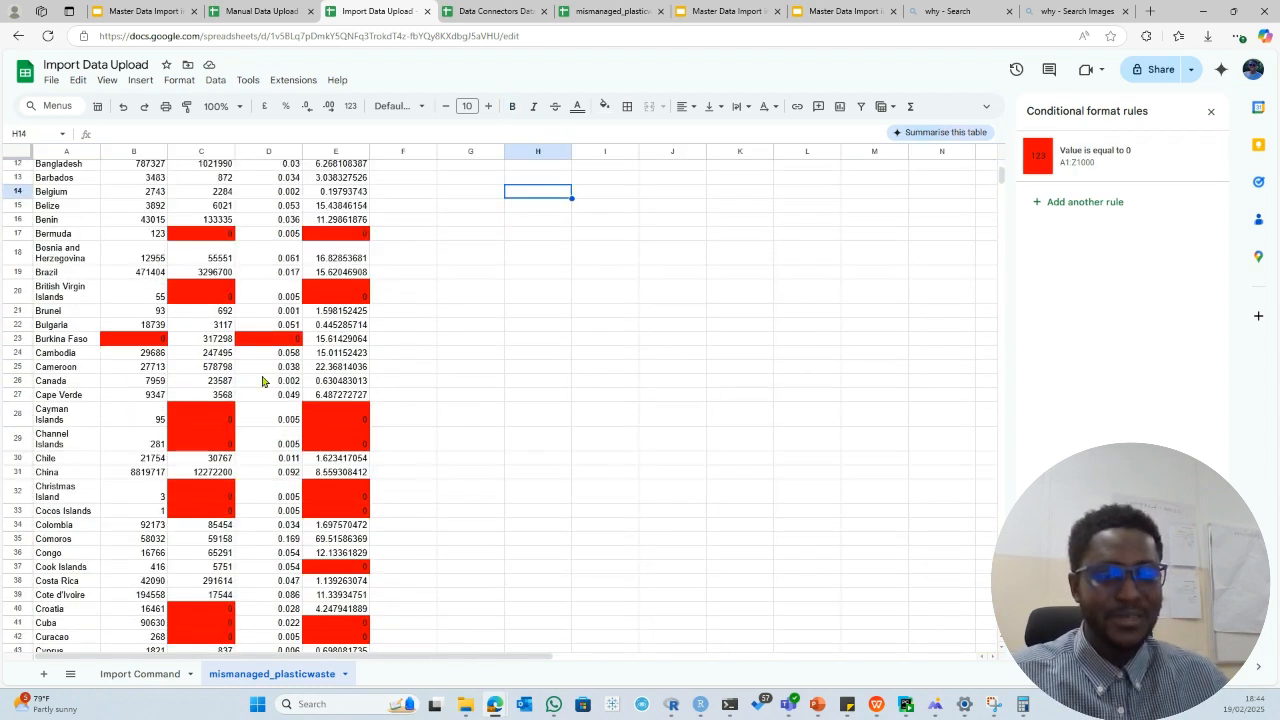
scroll(263, 381, up, 3)
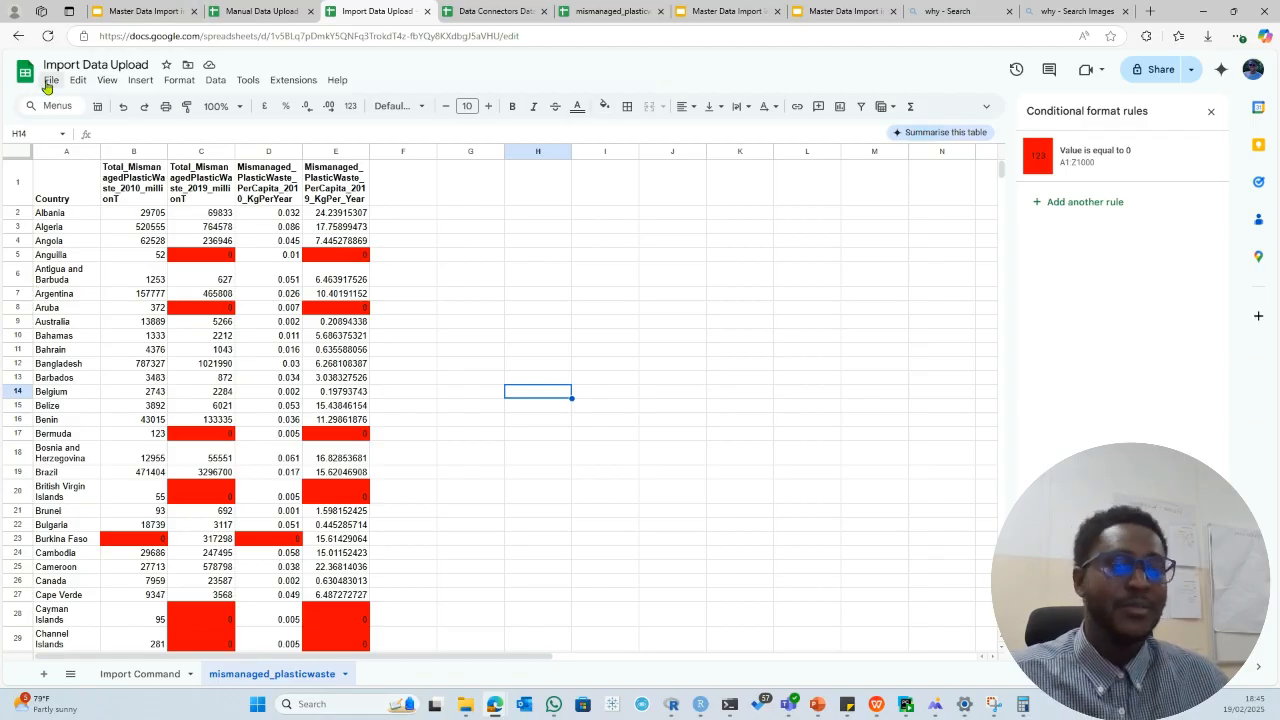
In the Data Connectors Data Upload spreadsheet, start a BigQuery connection using the cloud project My First Project Revisited.
click(463, 18)
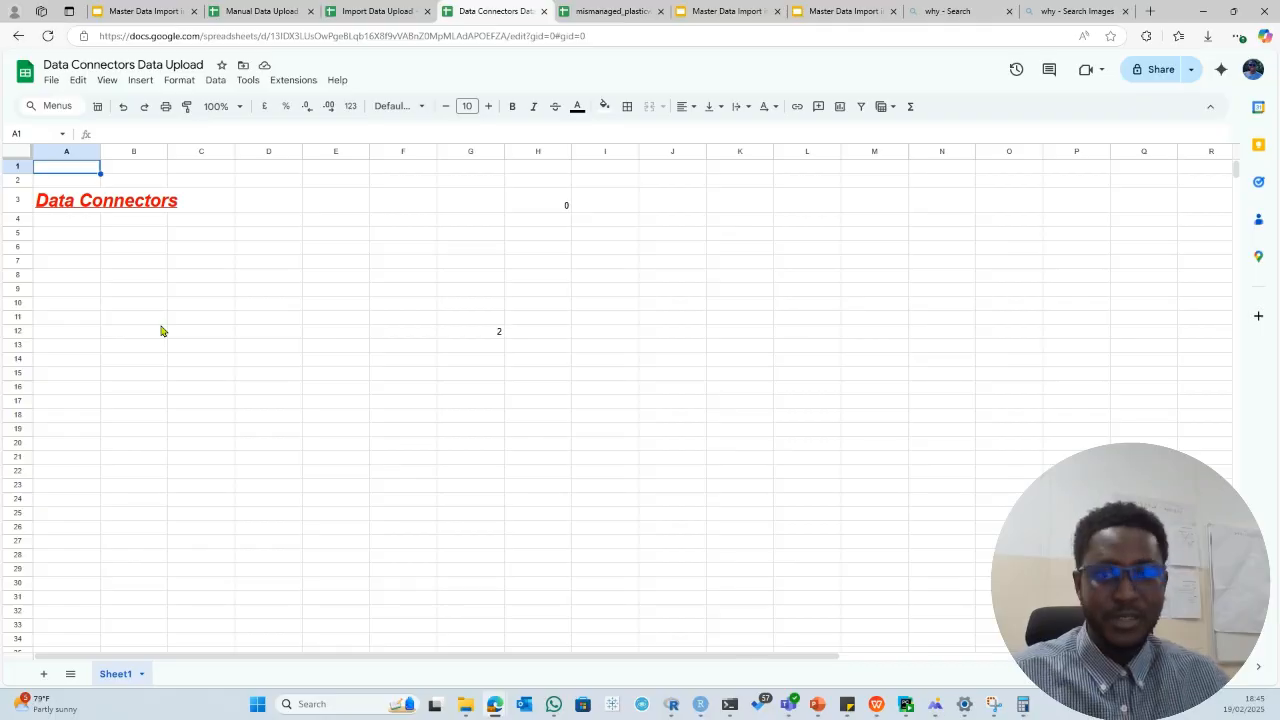
click(217, 81)
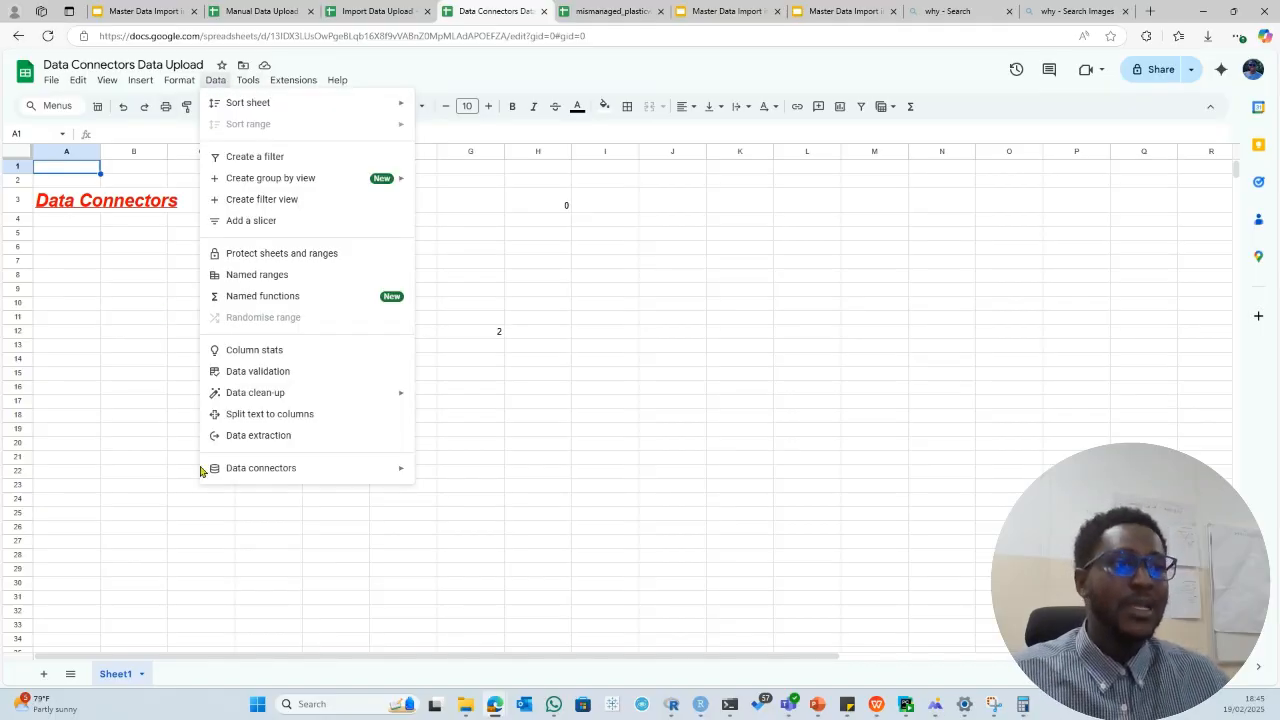
mouse_move(237, 469)
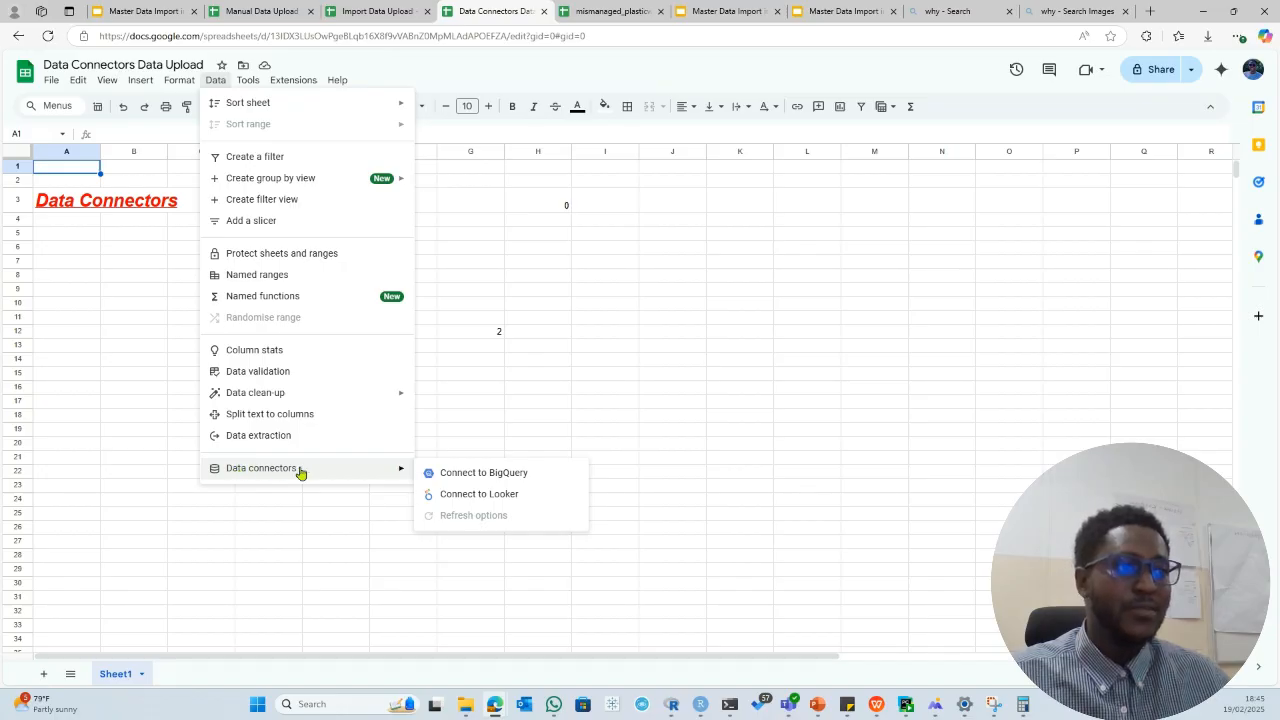
click(474, 477)
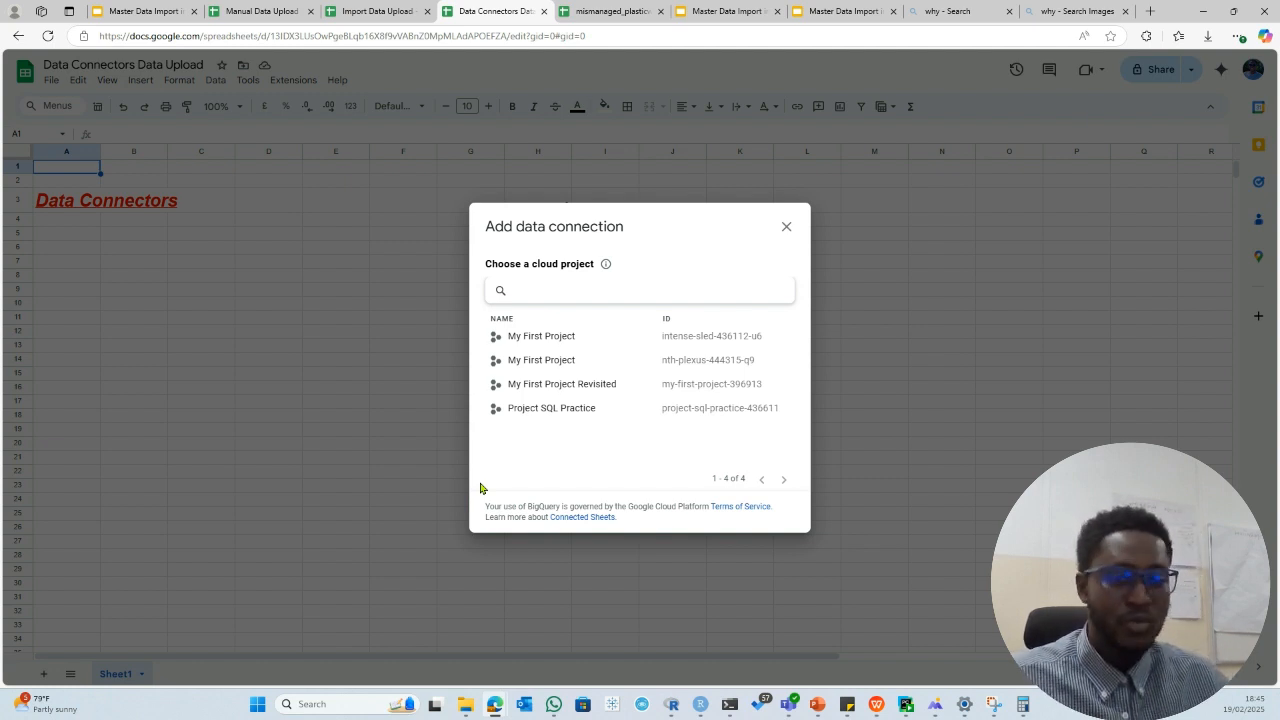
click(612, 388)
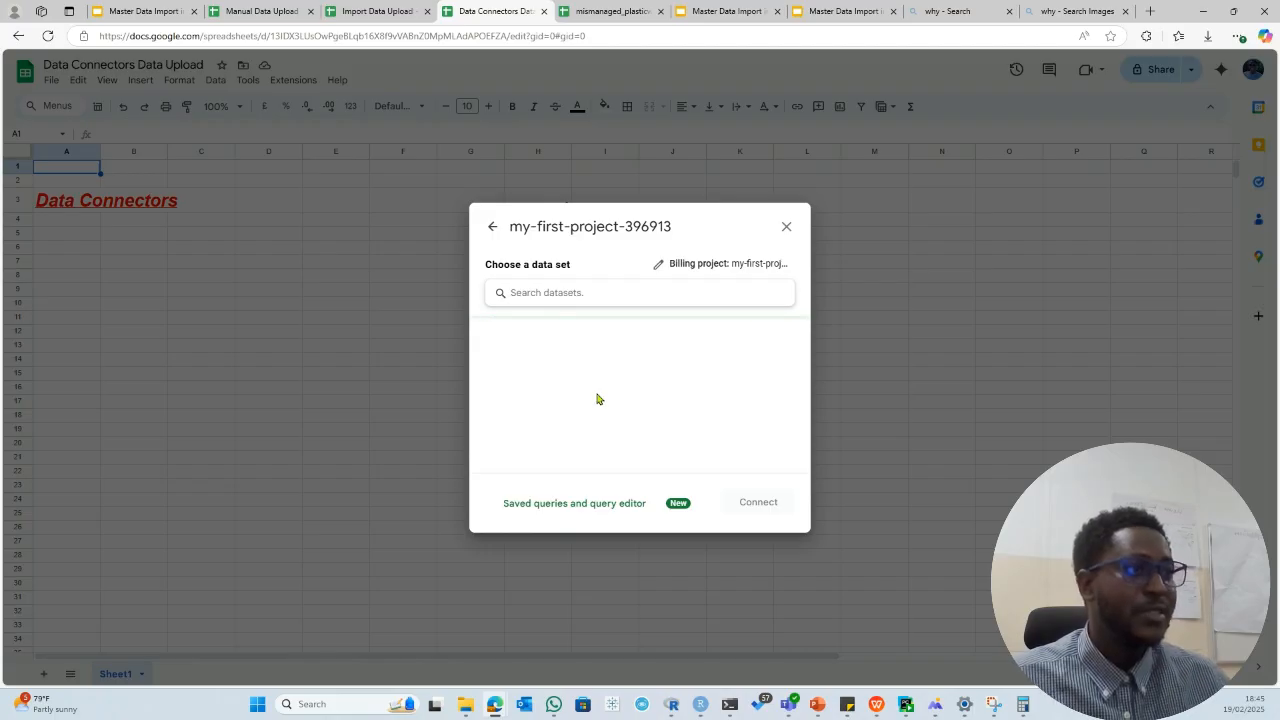
Connect the mismanaged_plasticwaste table from the movie_data dataset and look through the connected rows.
scroll(577, 410, down, 1)
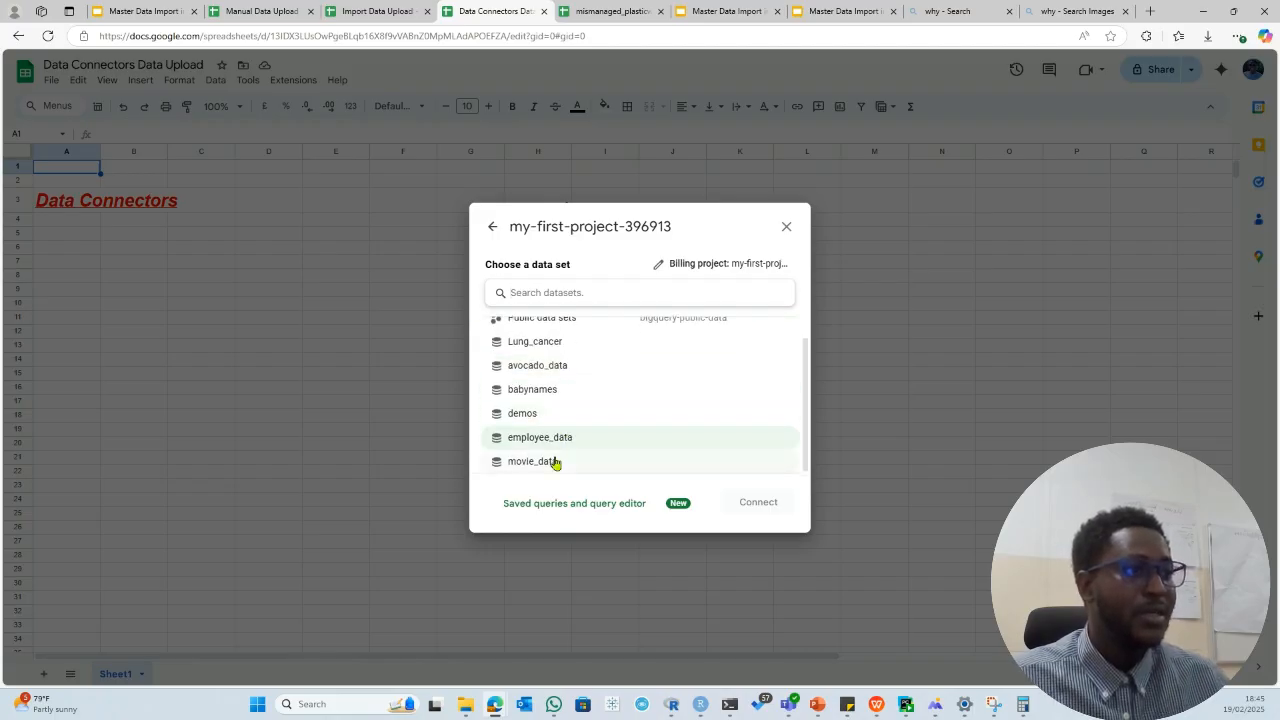
click(554, 461)
click(581, 392)
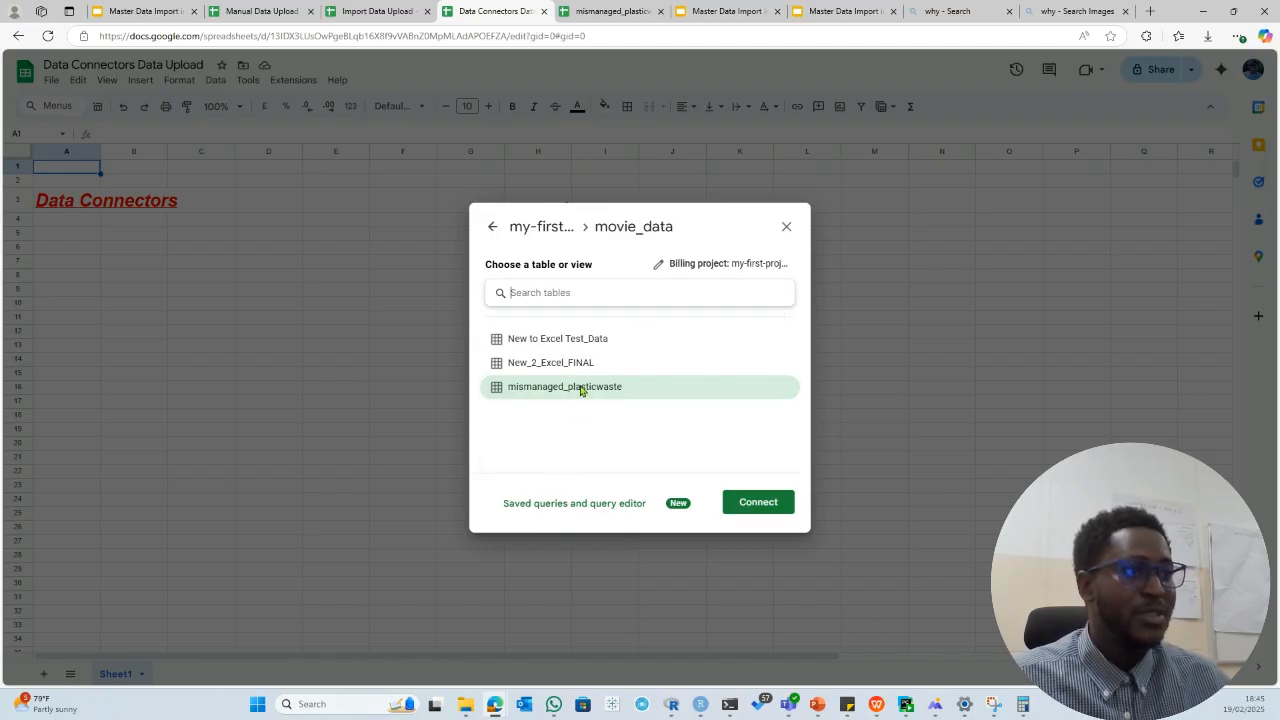
click(747, 510)
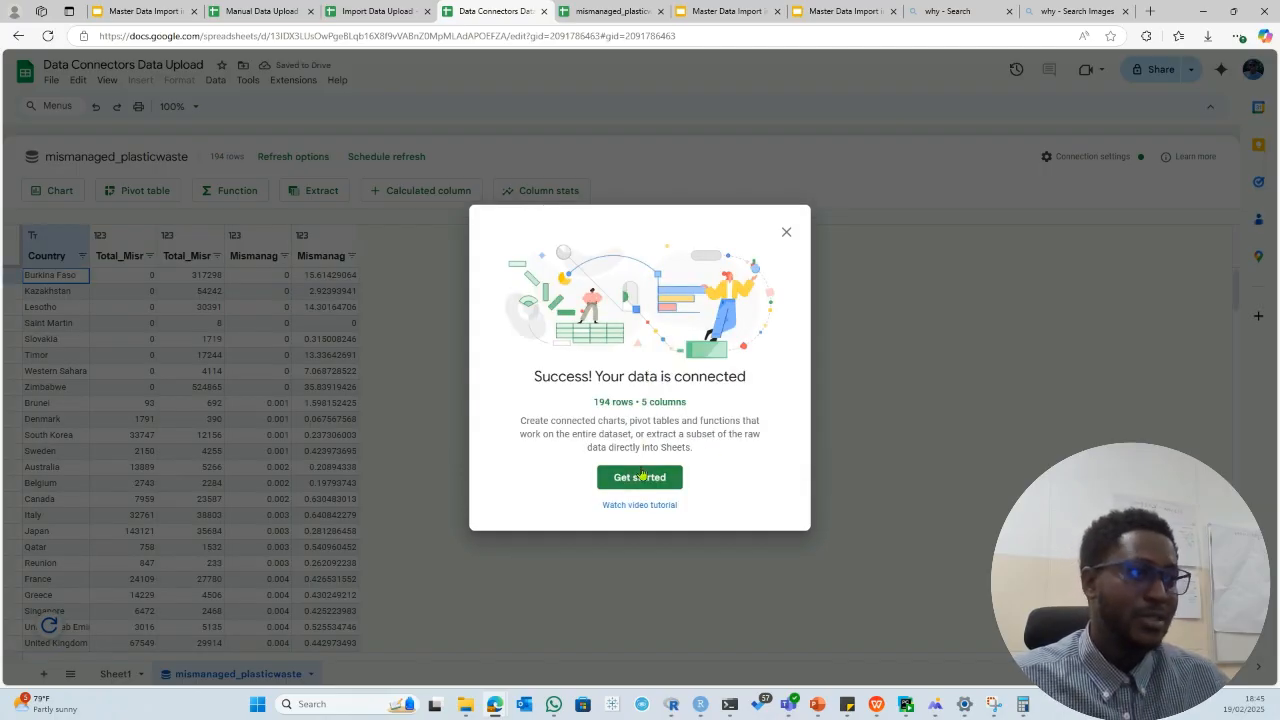
click(640, 477)
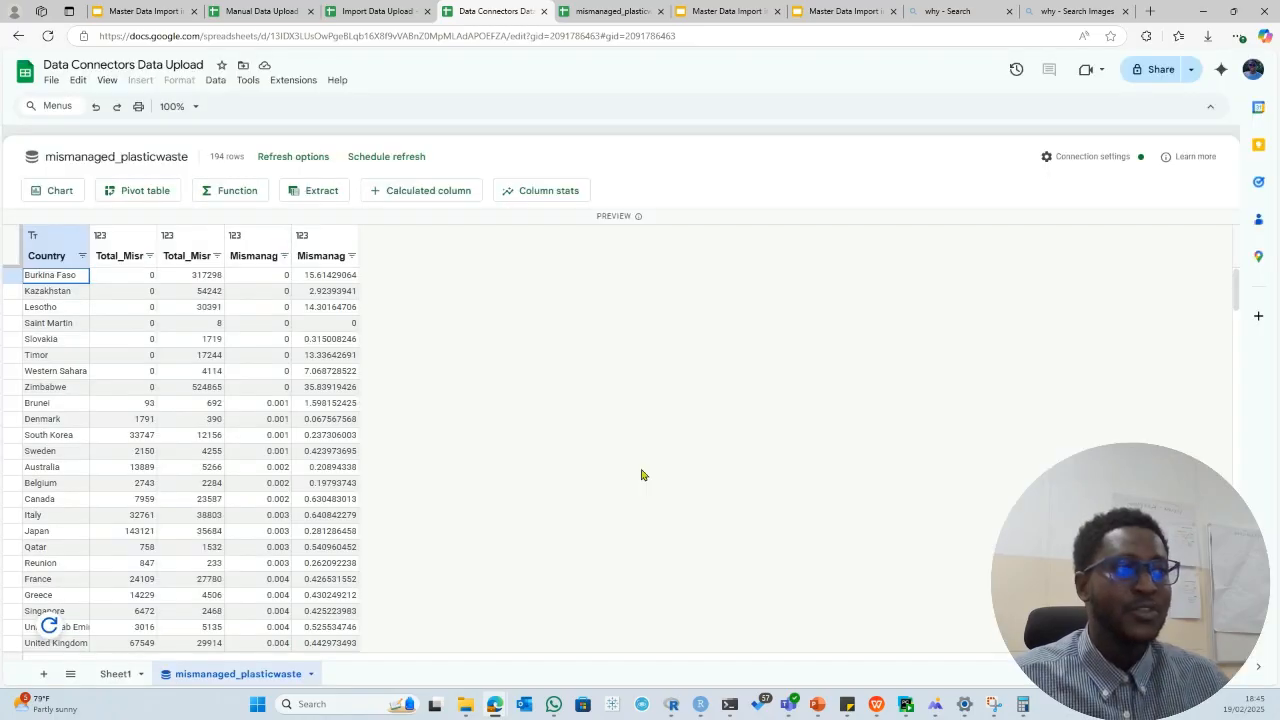
scroll(105, 430, down, 3)
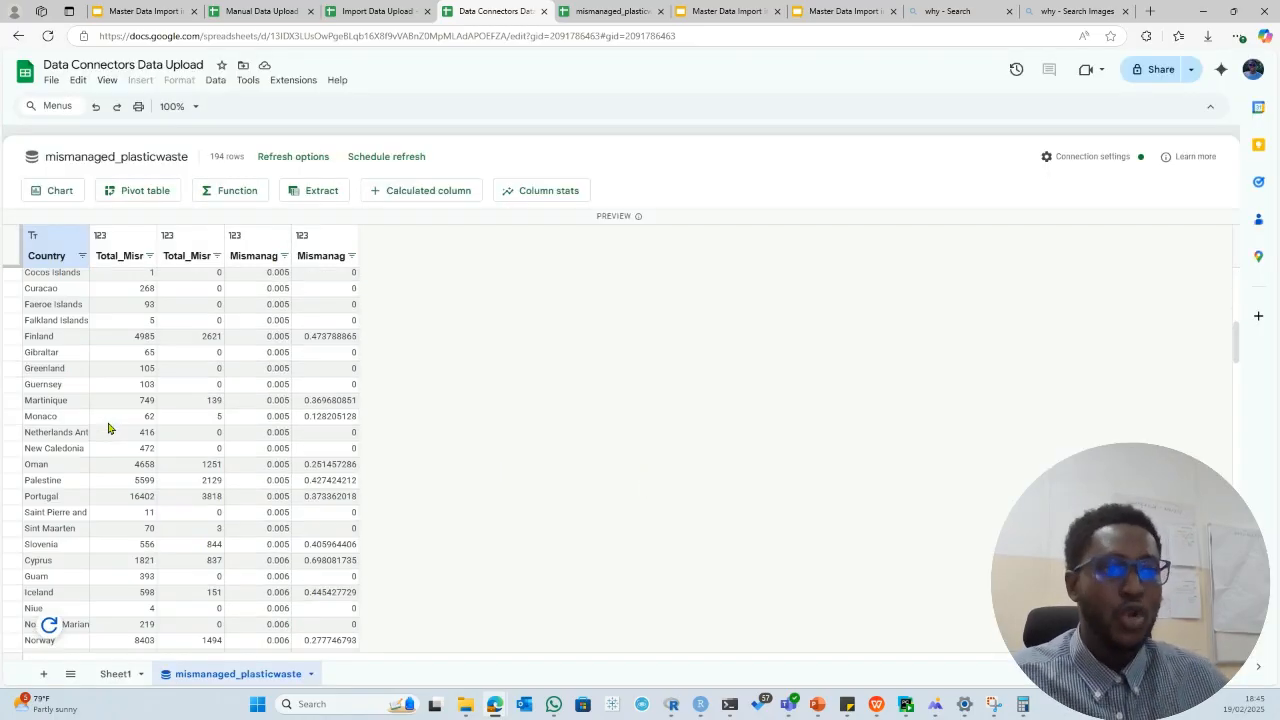
scroll(108, 428, up, 3)
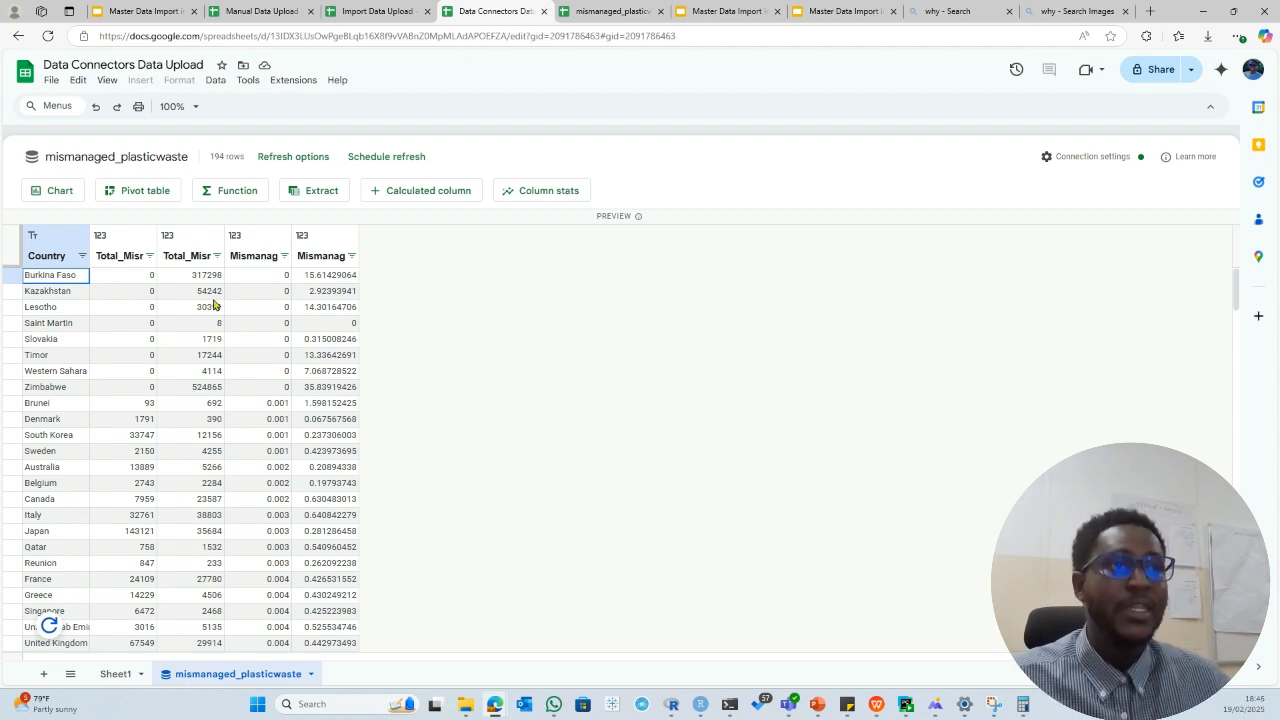
Revisit the Manual Data Upload sheet and the Import Command sheet of Import Data Upload, and return to Sheet1 of Data Connectors Data Upload.
click(284, 12)
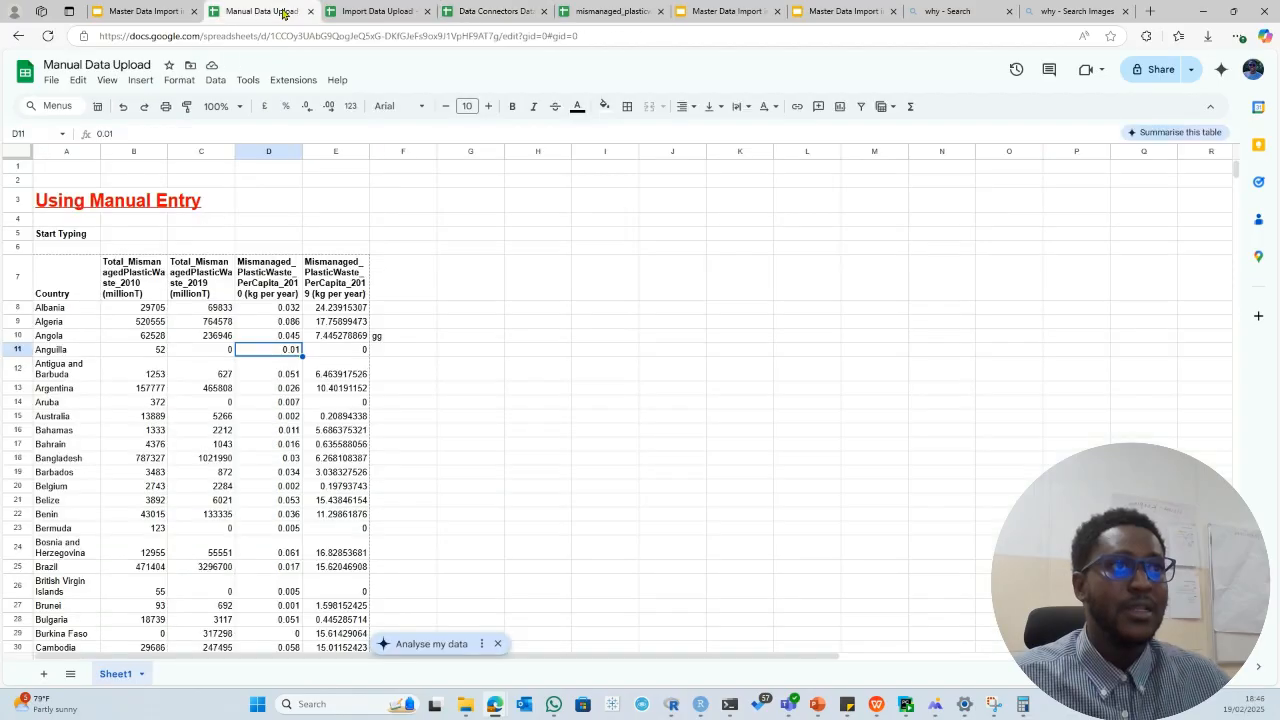
click(362, 12)
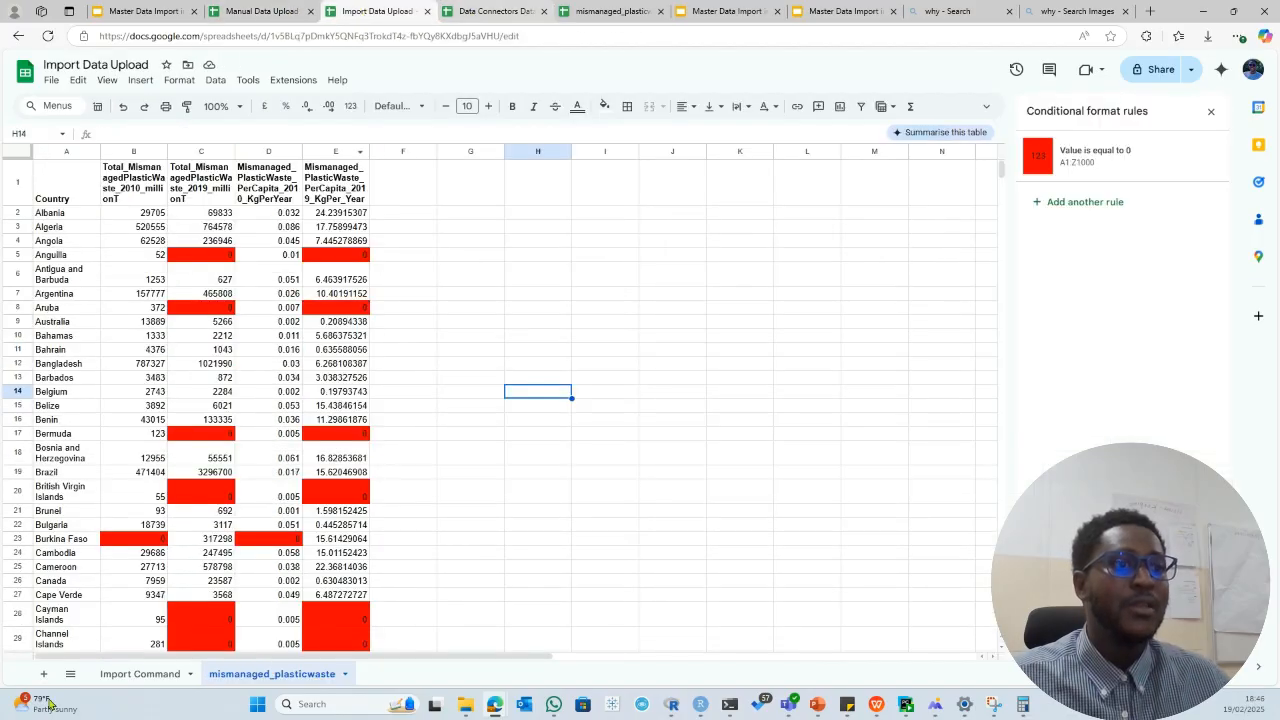
click(126, 675)
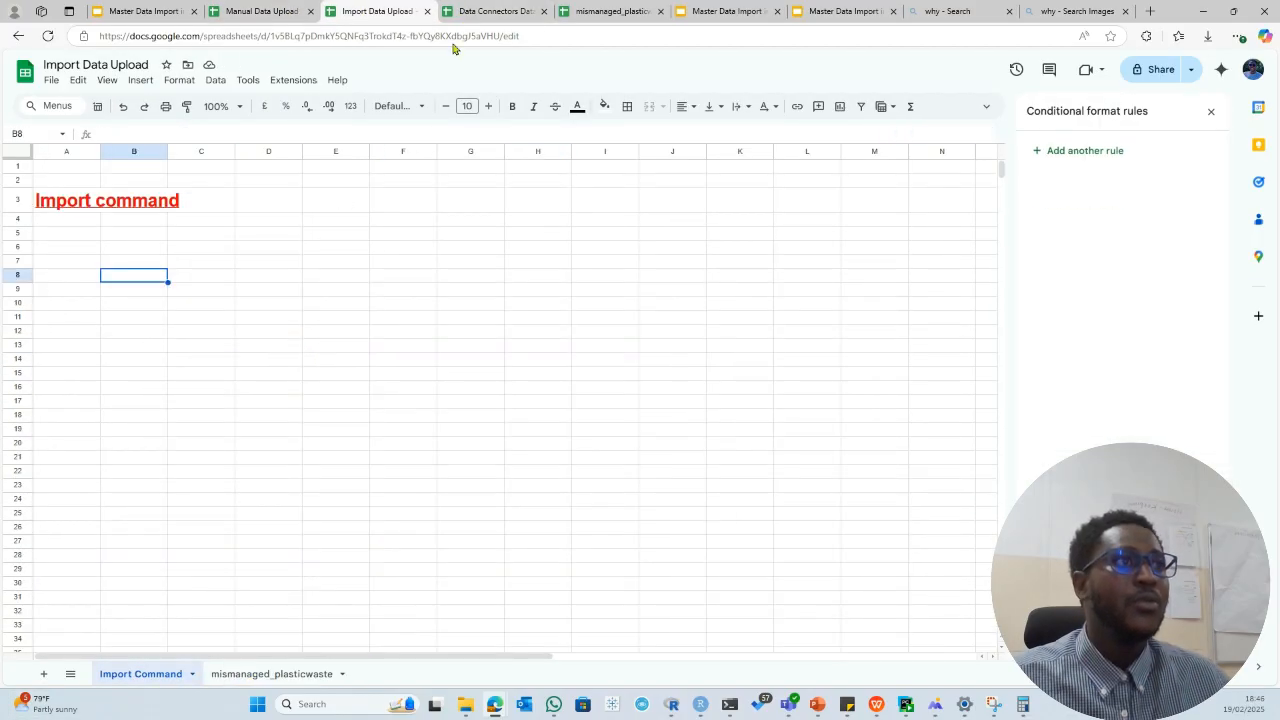
click(468, 16)
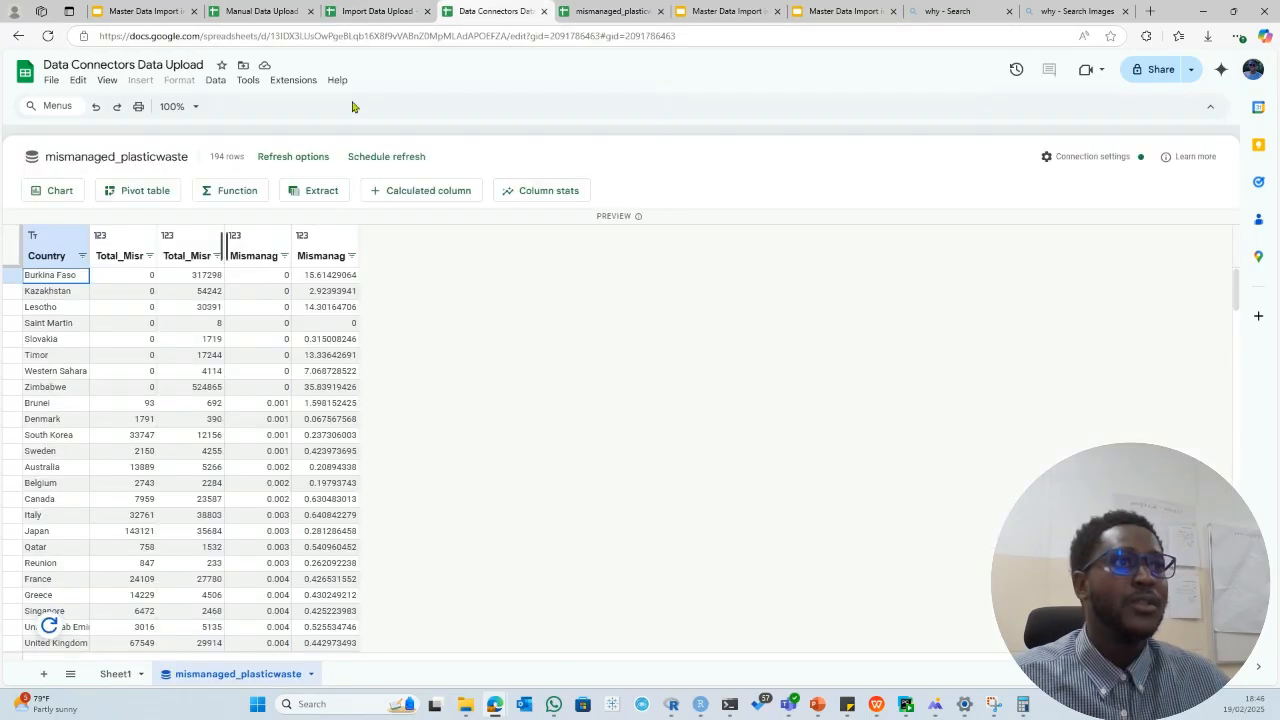
click(115, 674)
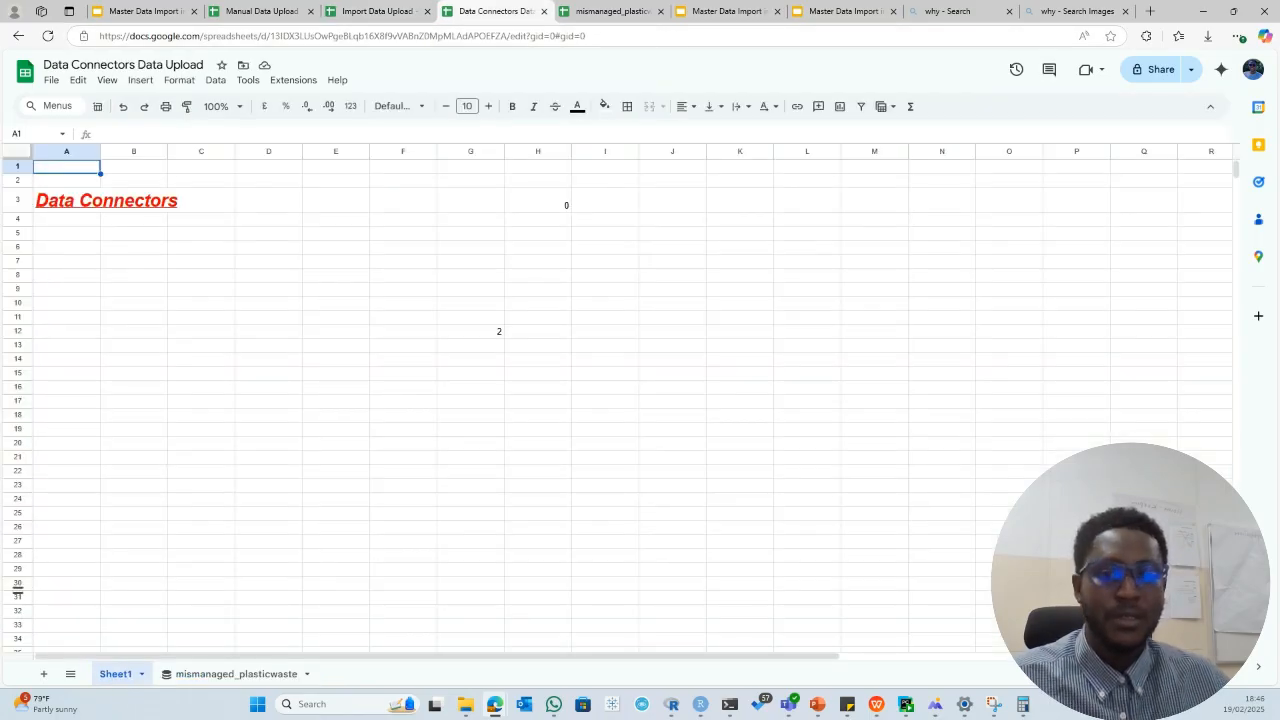